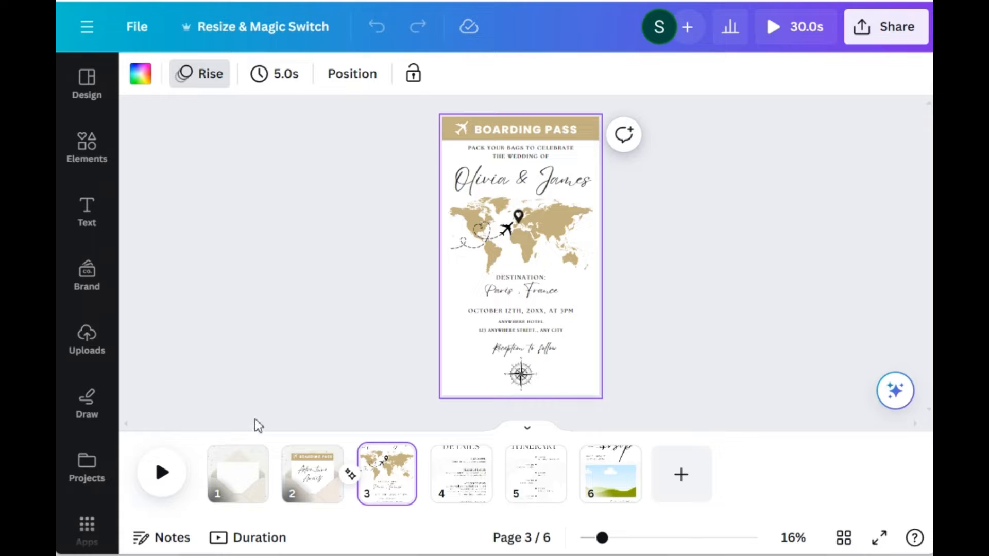
Preview the animated invitation from page 1
left_click(259, 502)
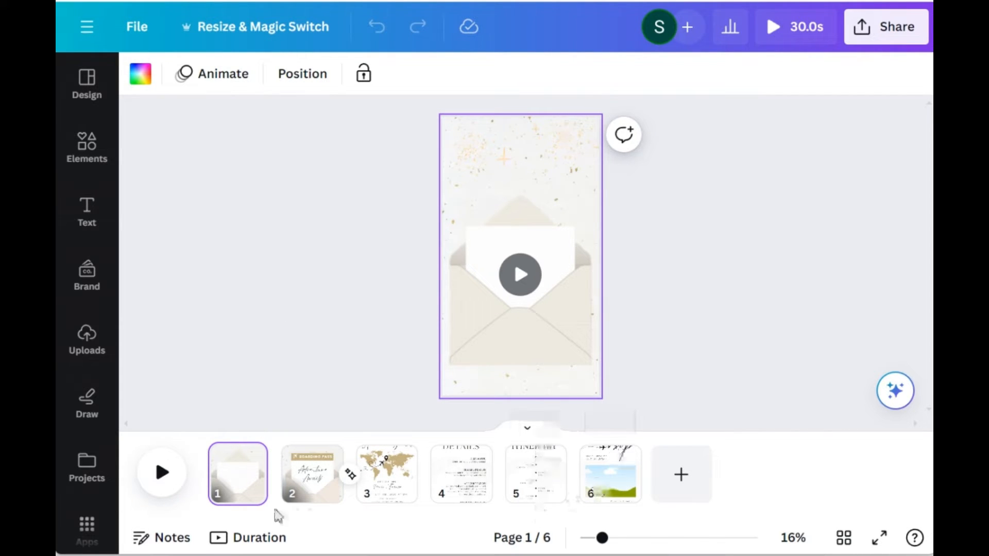
left_click(161, 477)
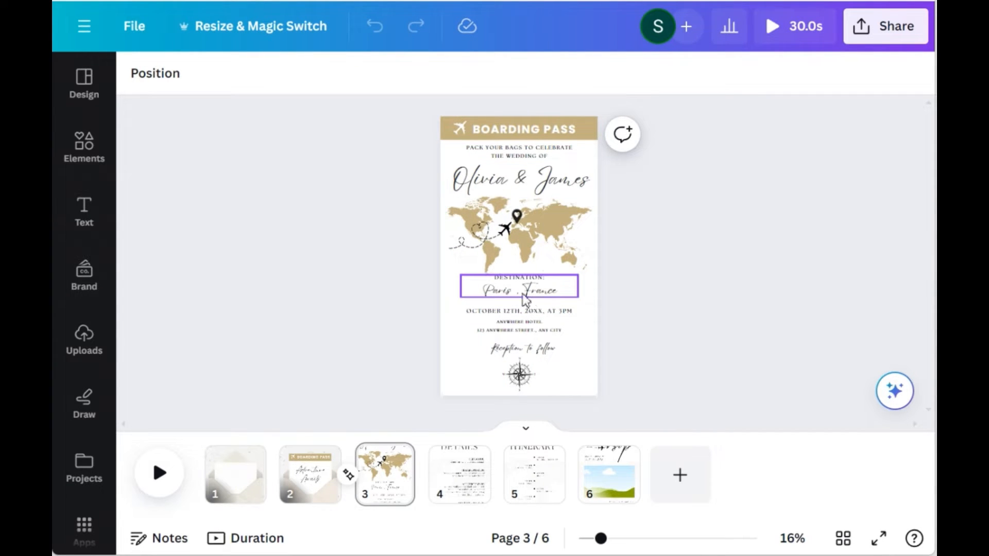
Replace the couple's names in the script heading on page 3 with the new couple's names
left_click(582, 188)
left_click_drag(590, 190, 351, 185)
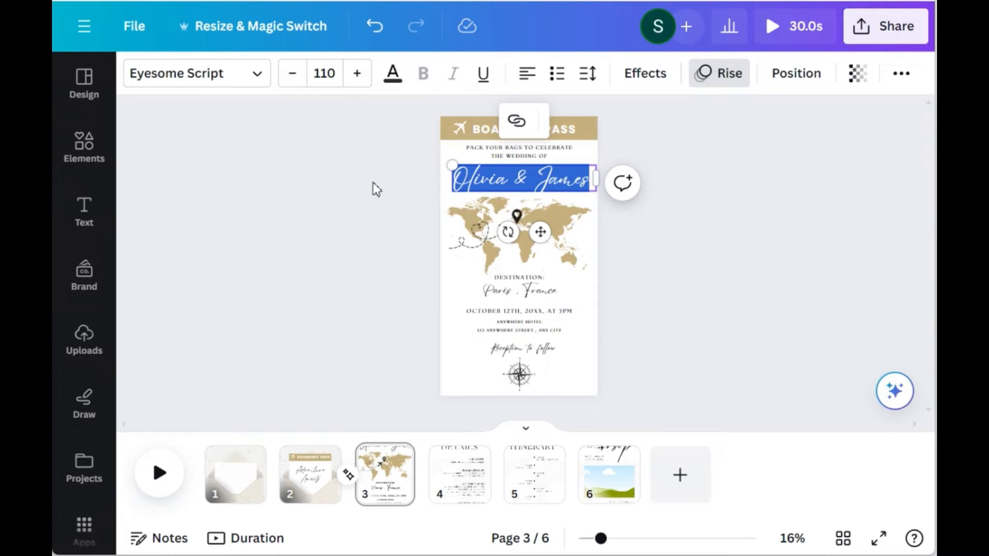
type("Sophia")
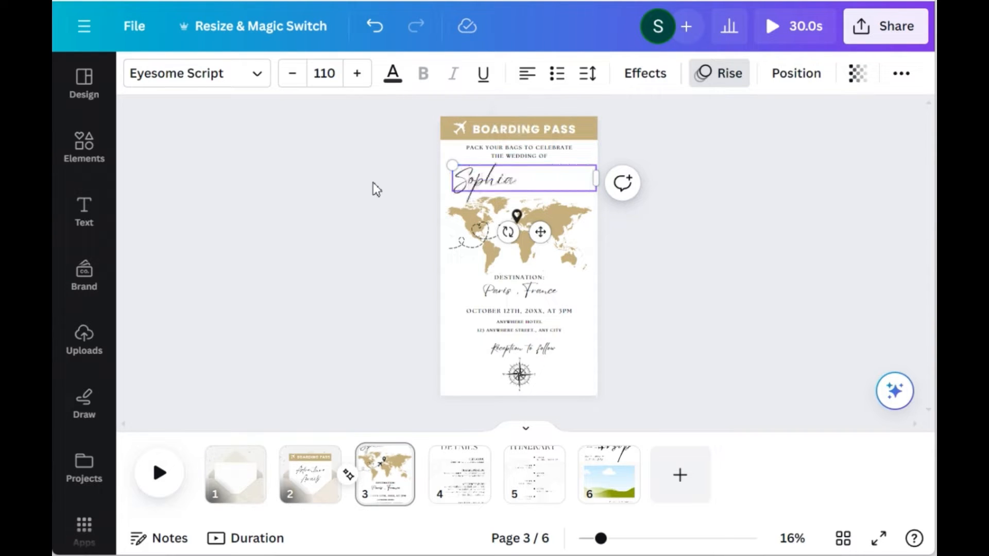
type(" & Jeremy")
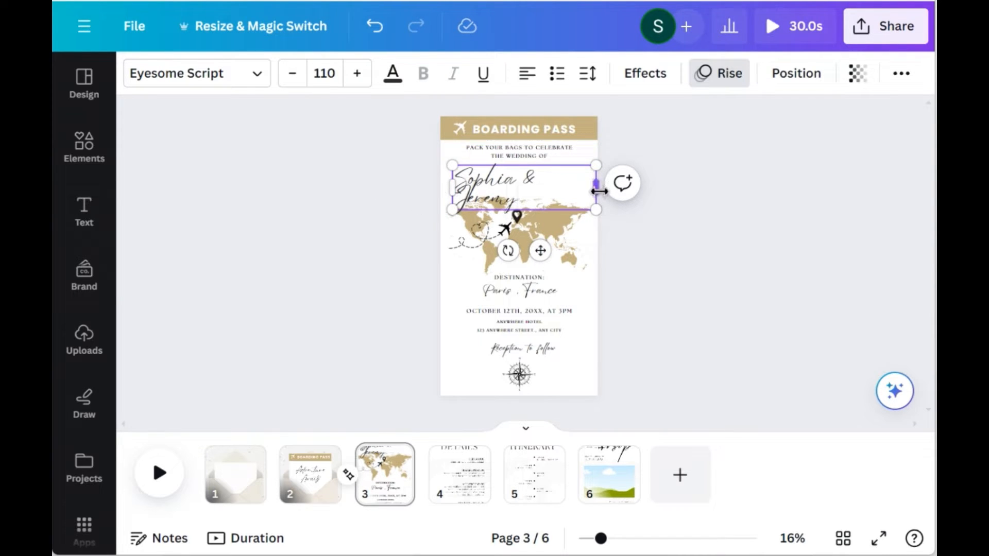
Fit the couple's names on one line, scale the text to size 97.3, and move it back within the page above the map
left_click_drag(596, 187, 608, 196)
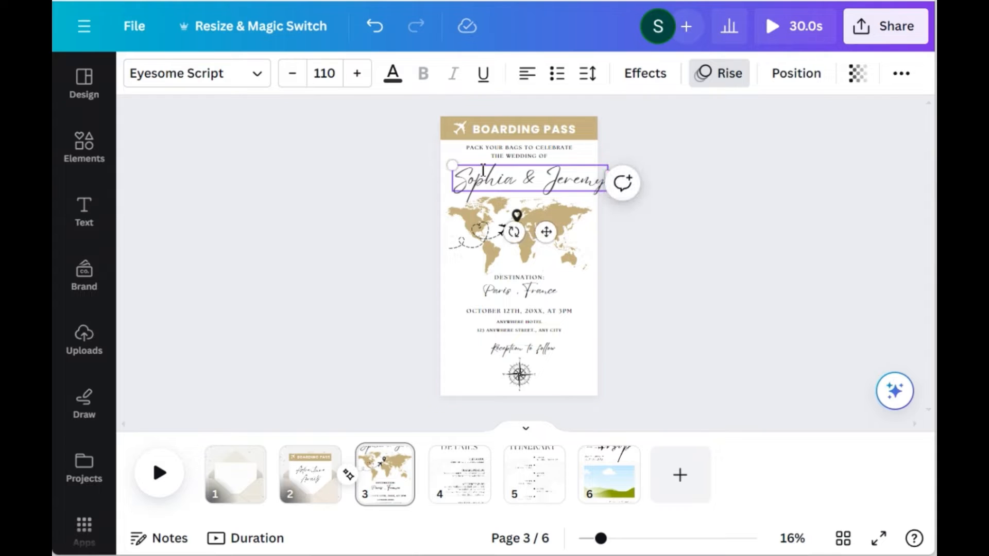
left_click_drag(452, 165, 465, 168)
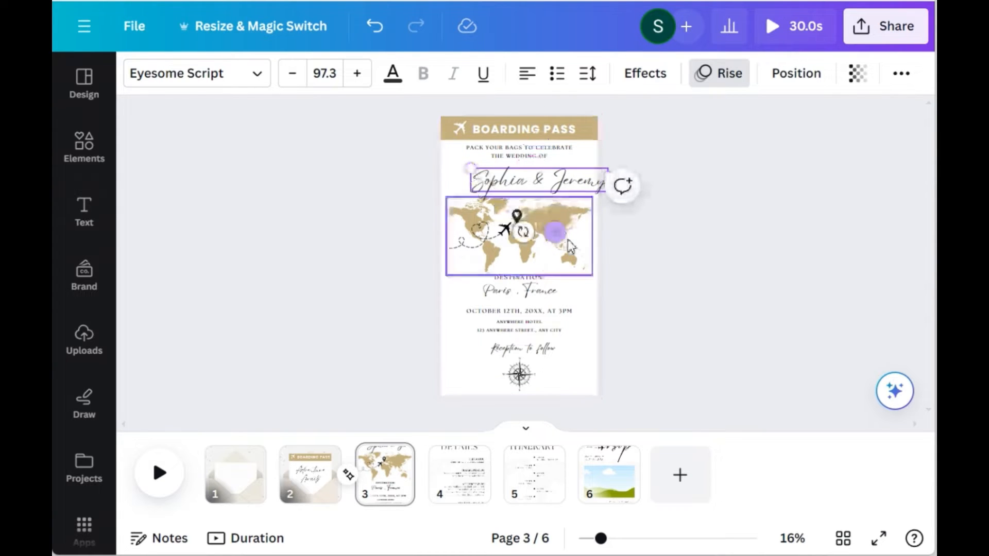
left_click_drag(555, 235, 543, 239)
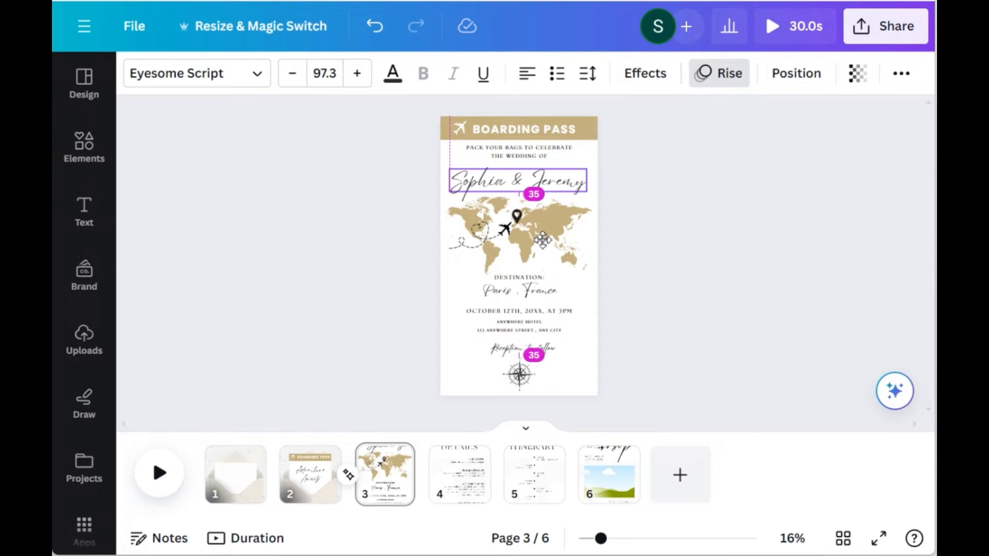
left_click_drag(543, 240, 543, 240)
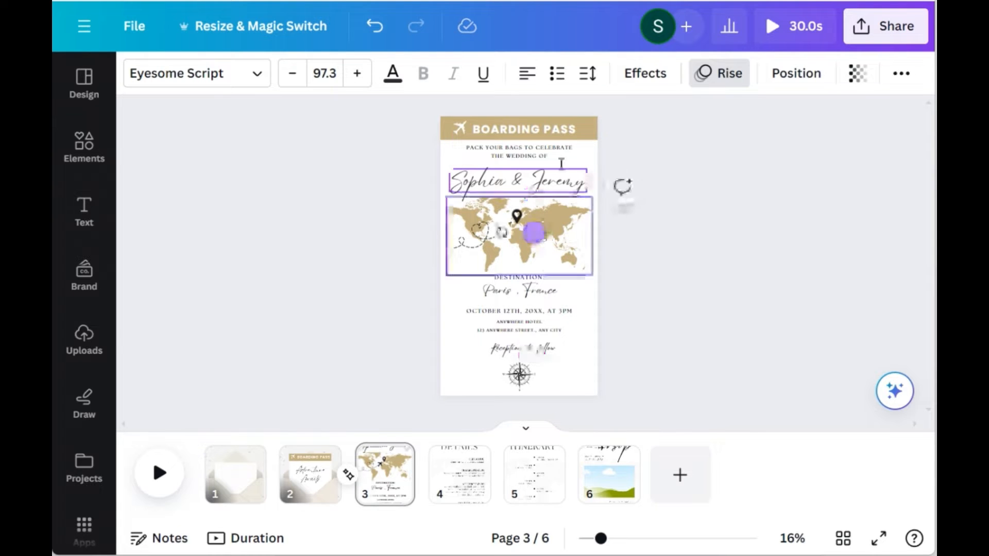
Browse the Handwriting font options for the couple's names
left_click(250, 75)
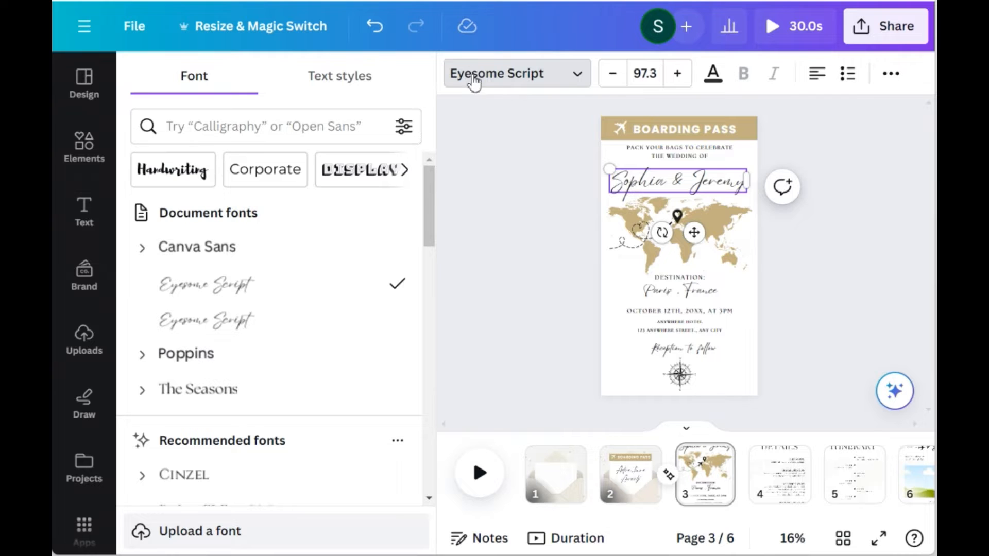
left_click(160, 175)
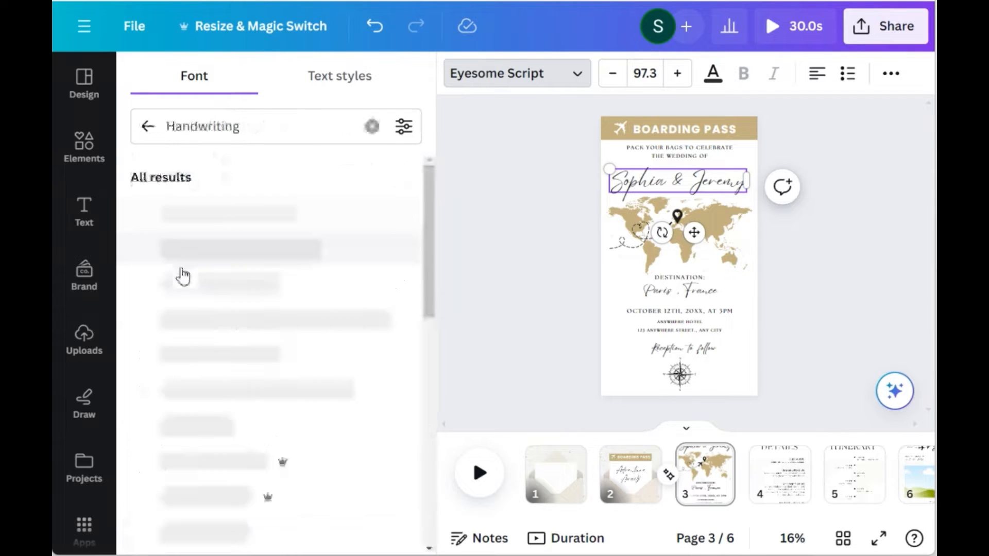
scroll(286, 338, "down", 2)
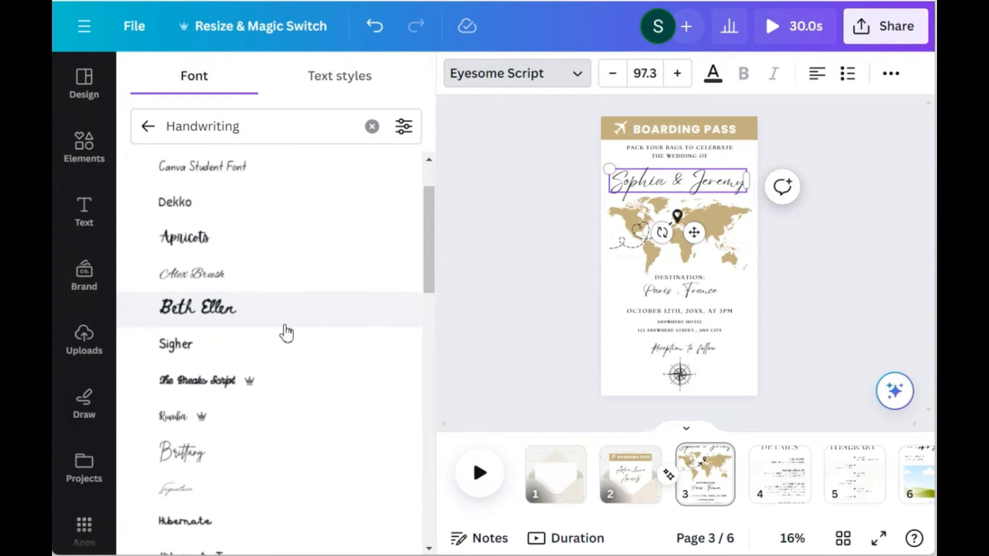
scroll(286, 333, "down", 4)
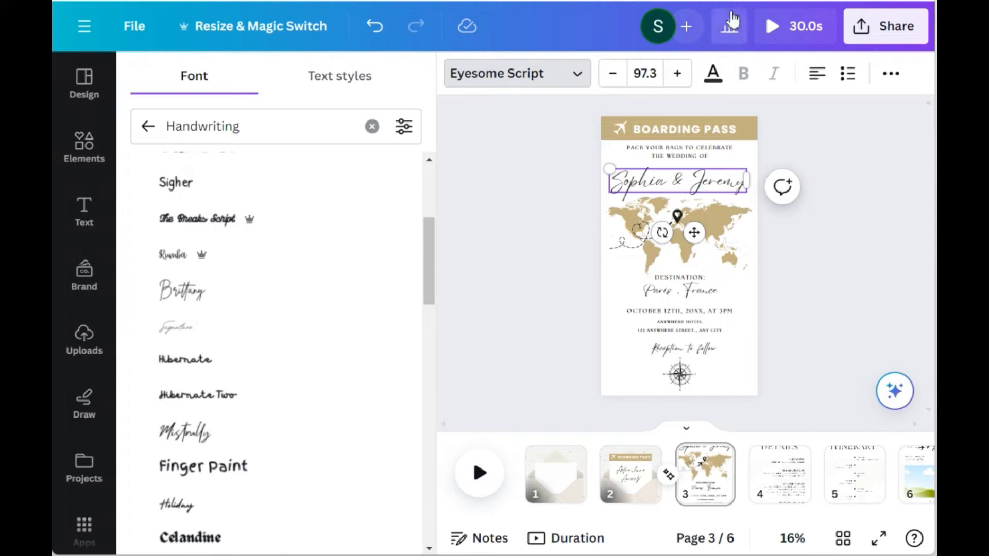
Reduce the couple's names to font size 92.6
left_click(643, 73)
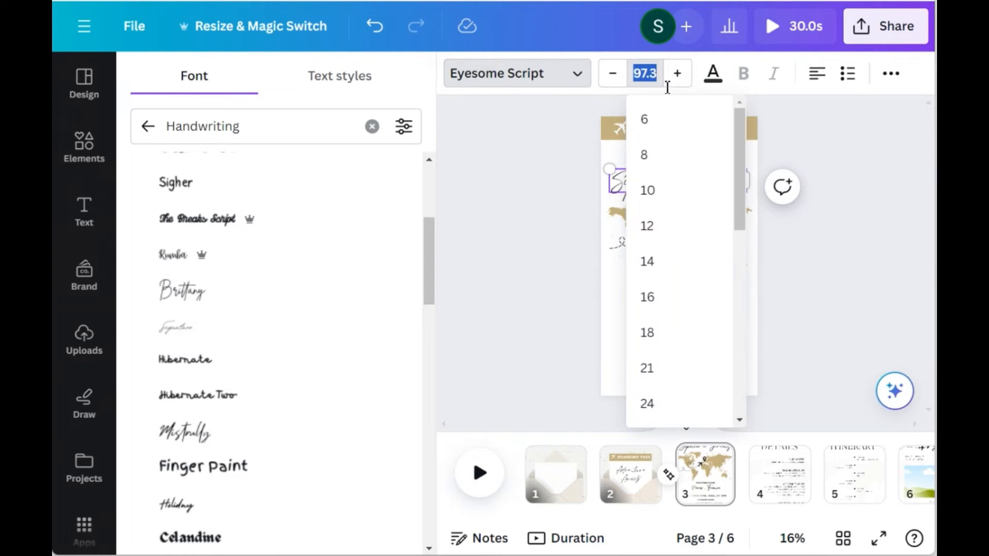
left_click(590, 161)
mouse_move(448, 171)
left_mouse_down()
mouse_move(459, 177)
mouse_move(453, 168)
left_mouse_up()
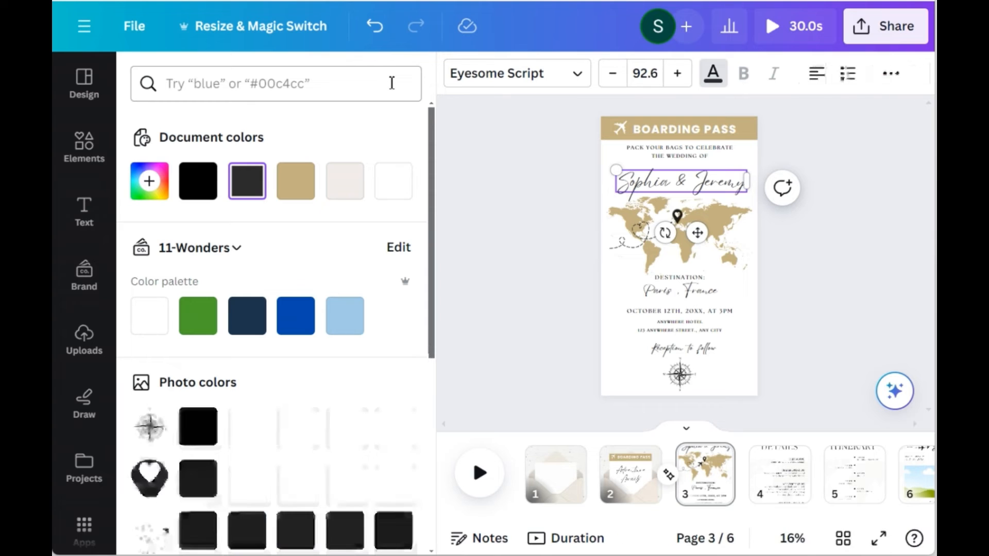
Try the gold document color on the couple's names, restore #2b2b2b, and look at the custom color options
left_click(392, 77)
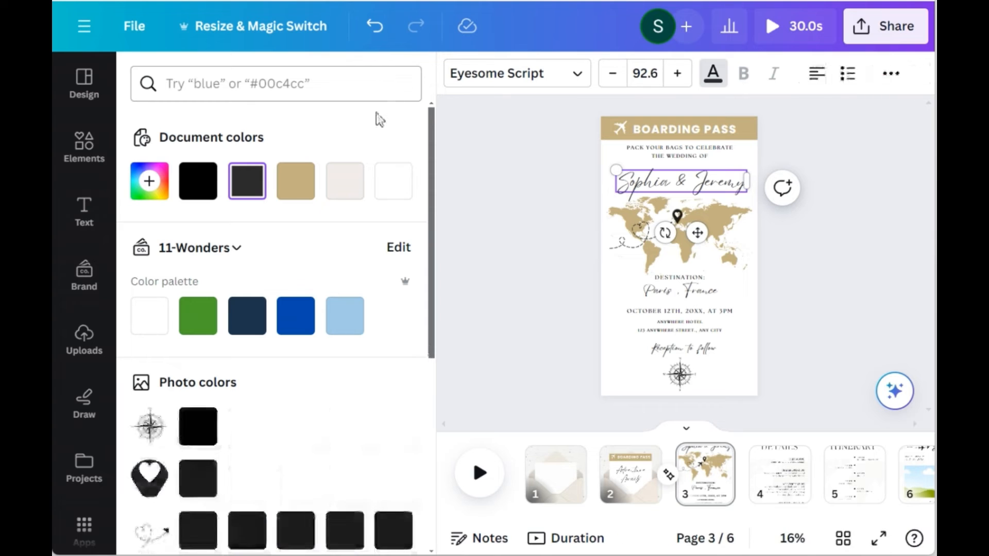
left_click(292, 188)
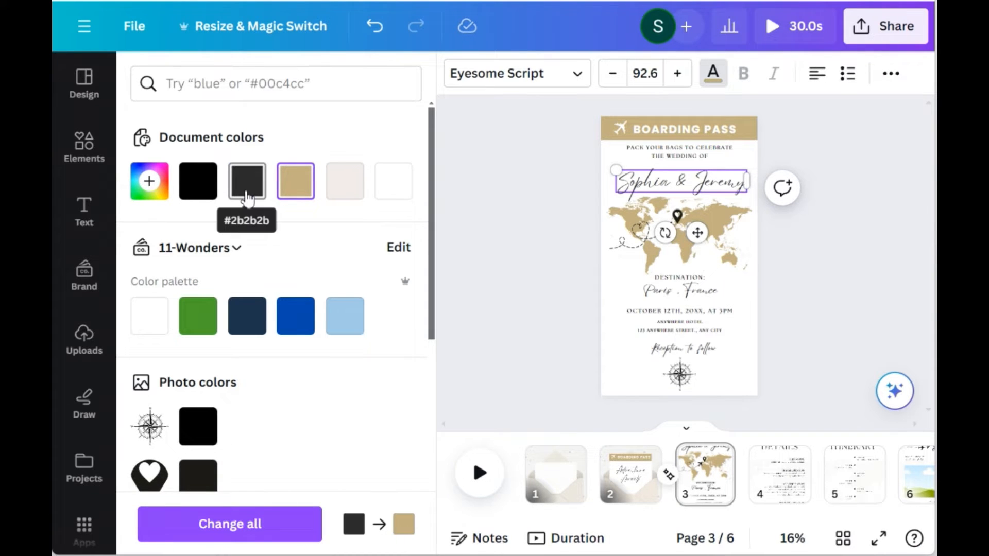
left_click(246, 195)
left_click(147, 196)
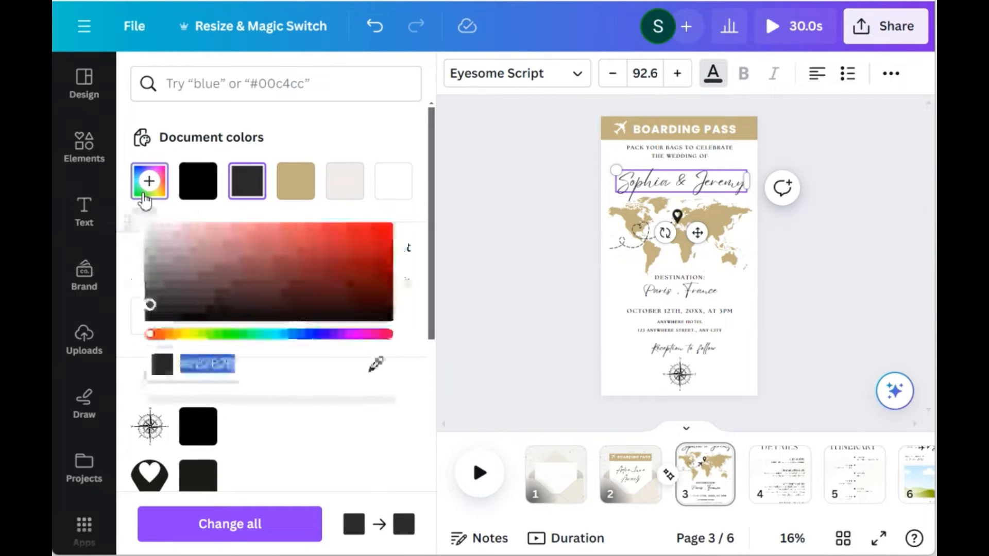
left_click(147, 338)
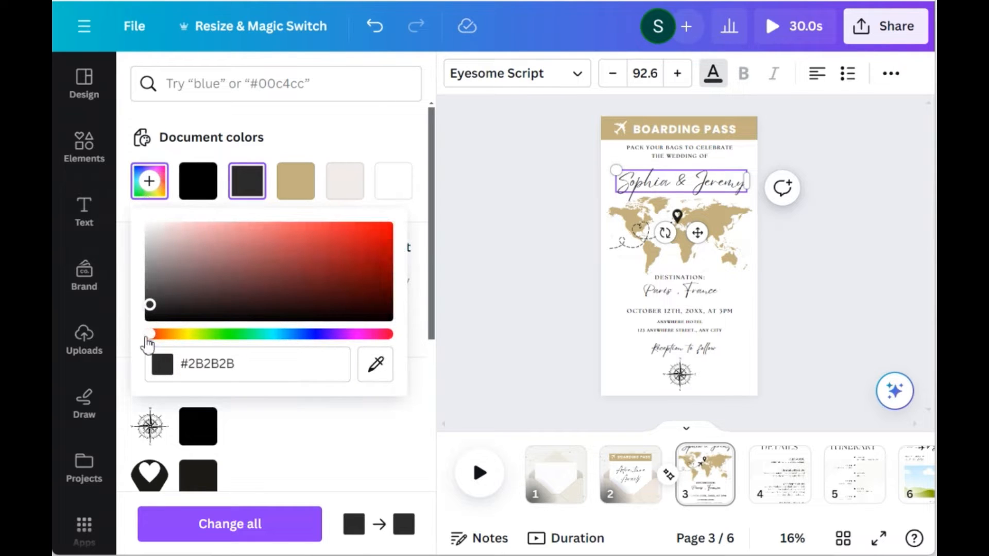
mouse_move(148, 344)
left_mouse_down()
mouse_move(261, 341)
mouse_move(141, 335)
left_mouse_up()
left_click(509, 238)
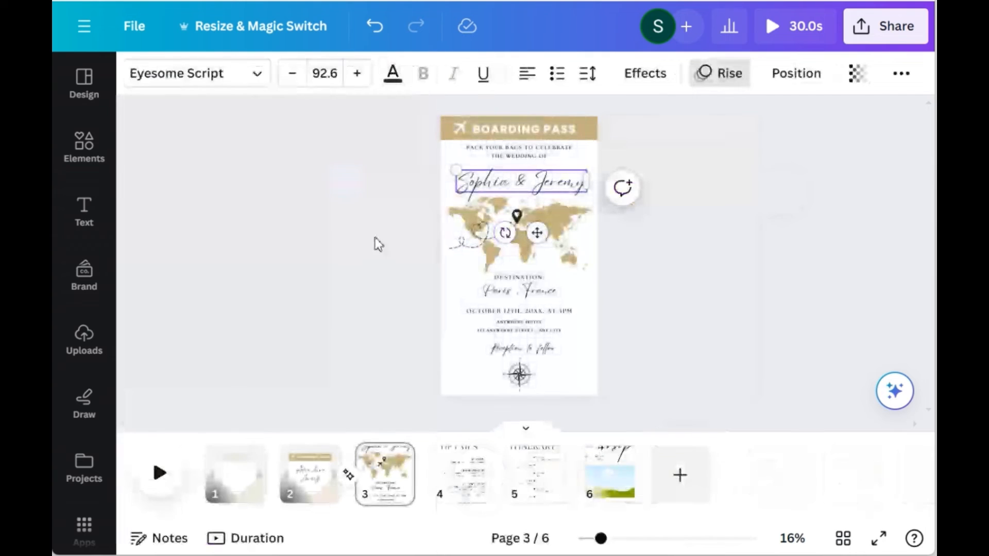
Try navy #1D344C and the custom blue #36628F on the world map, and return it to gold #c4b180
left_click(566, 227)
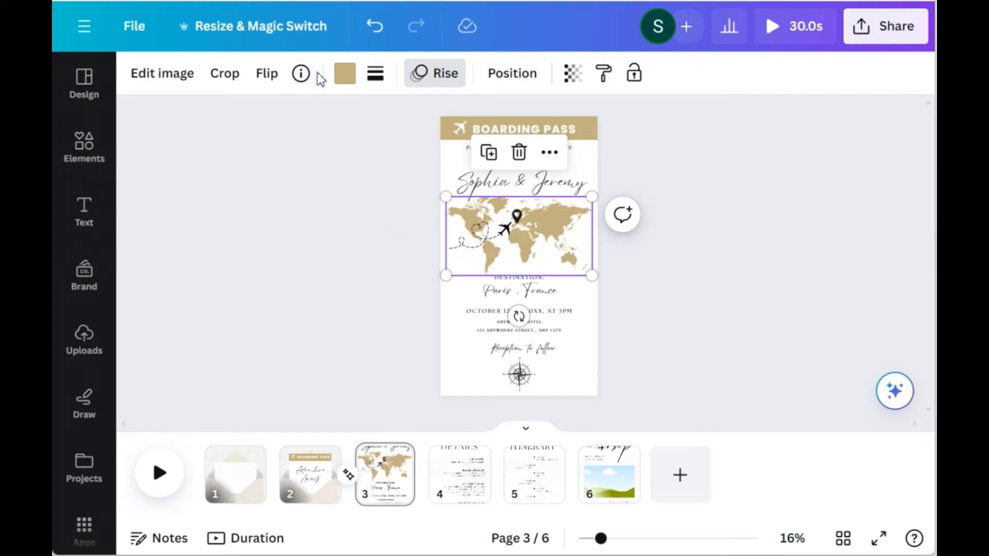
left_click(349, 80)
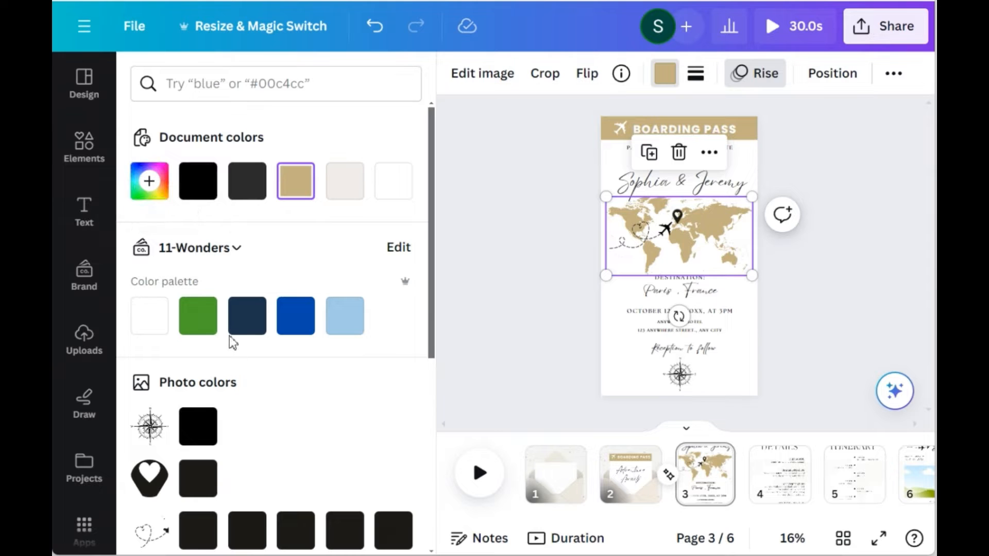
left_click(247, 325)
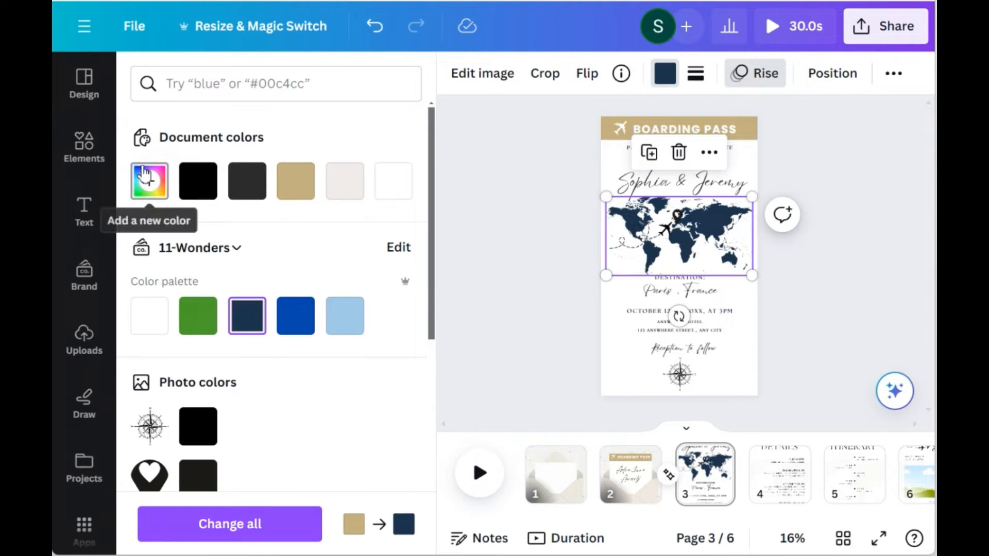
left_click(149, 181)
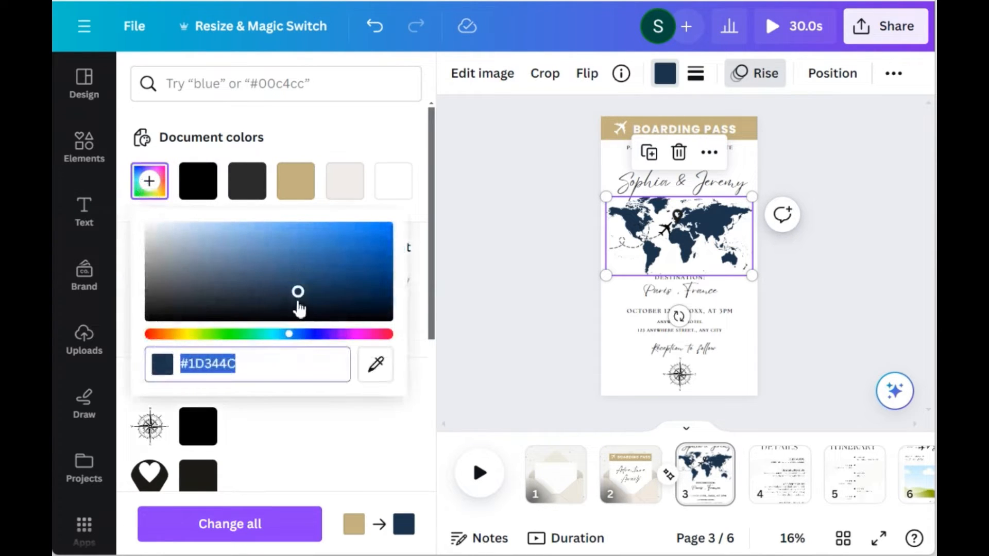
left_click_drag(297, 292, 299, 265)
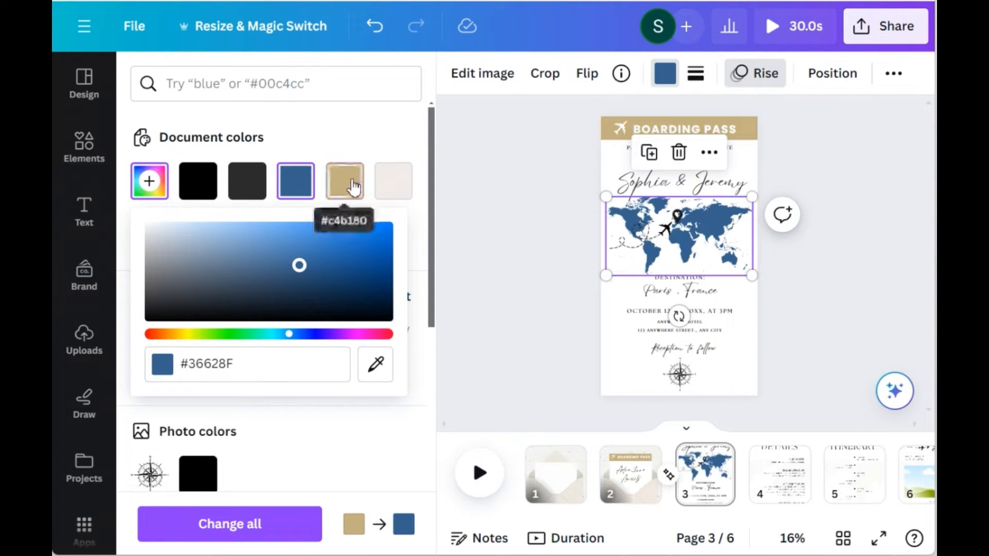
left_click(353, 186)
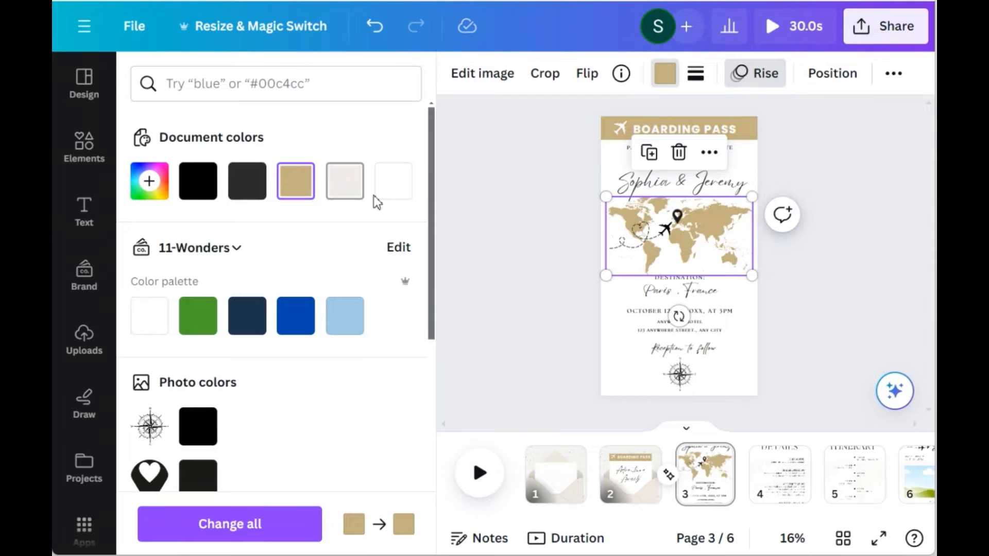
left_click(519, 249)
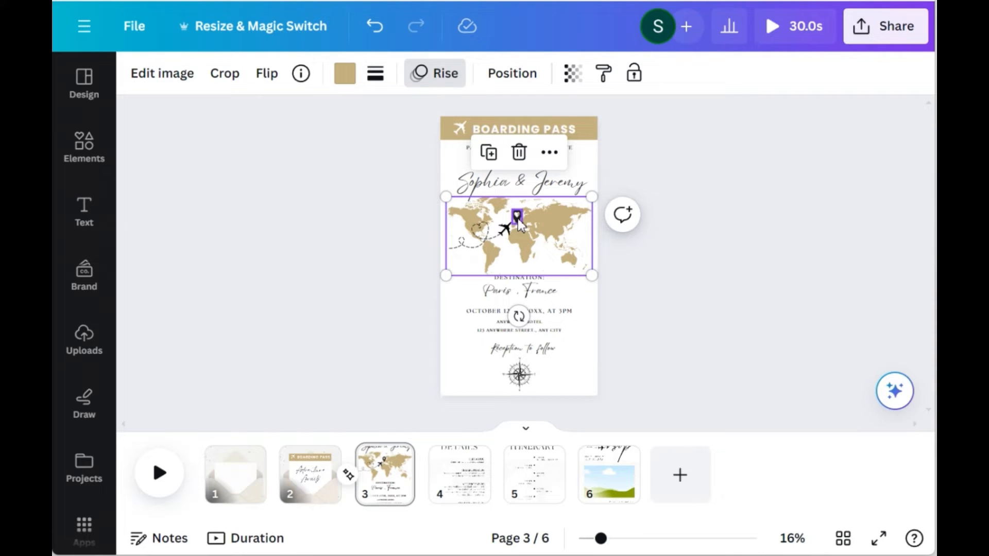
Reposition the location pin over North America, with the airplane and the dashed flight path just east of it
left_click_drag(517, 220, 550, 240)
left_click(451, 273)
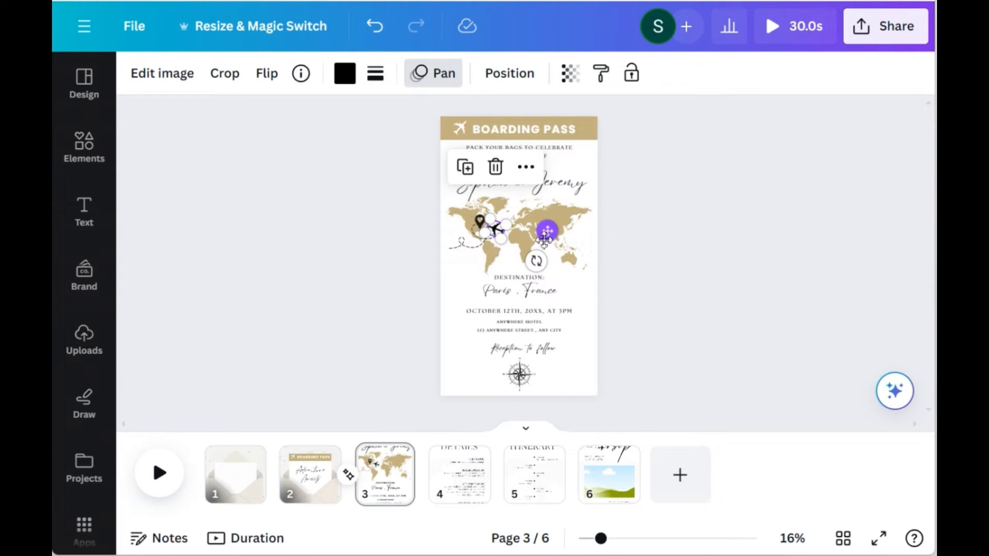
left_click_drag(464, 247, 509, 242)
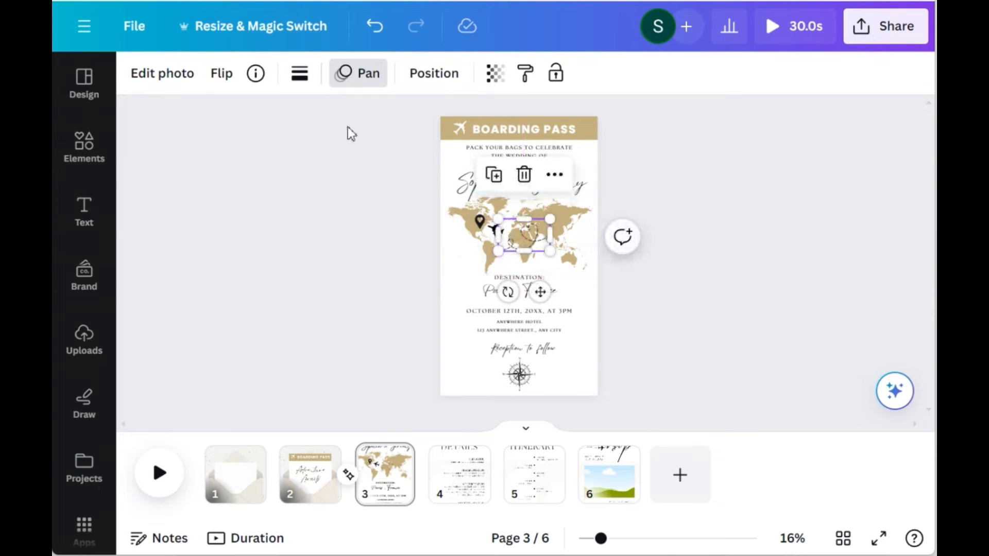
Flip the dashed flight path horizontally and align it behind the airplane
left_click(222, 81)
left_click(237, 129)
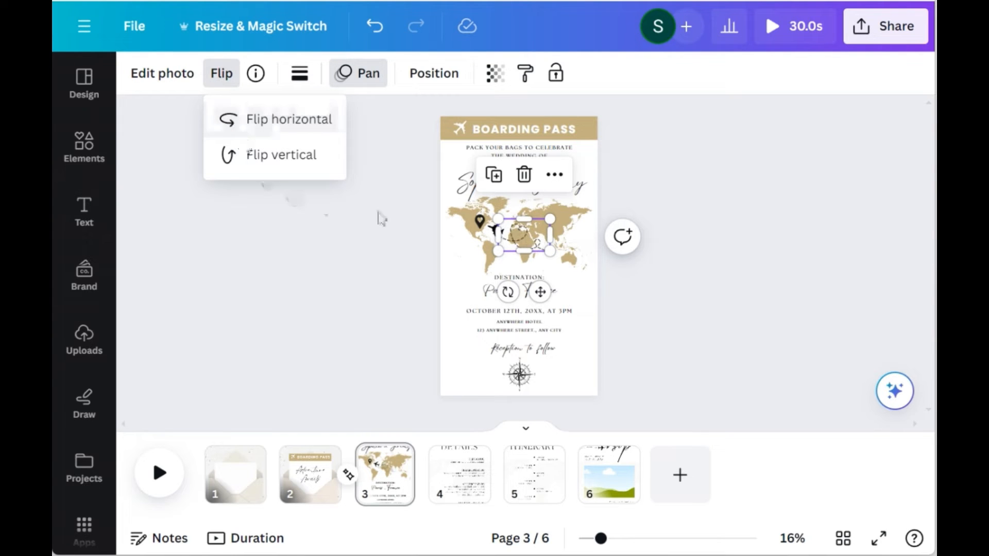
left_click_drag(510, 234, 519, 233)
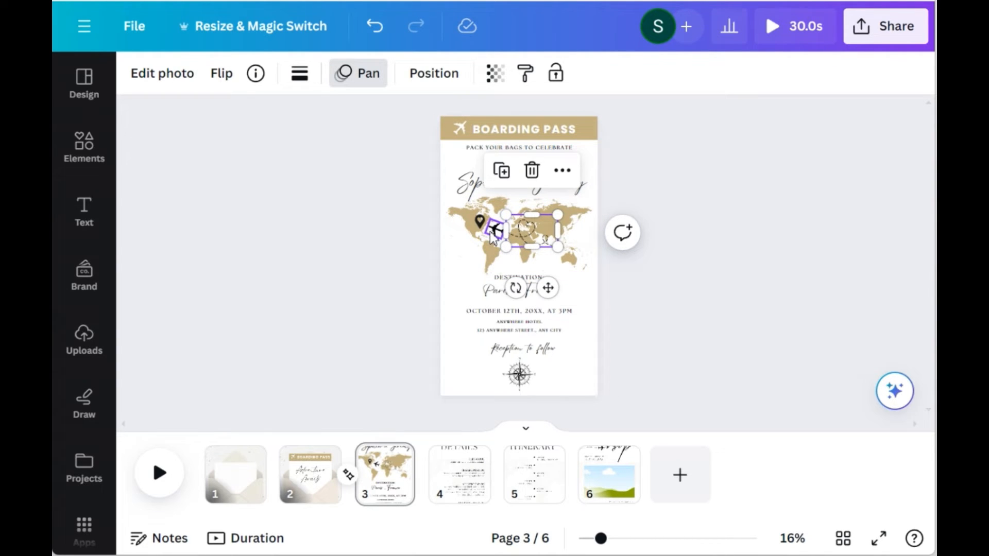
Set the Pan animation of both the airplane and the dashed flight path to travel leftward on page 3
left_click(388, 230)
left_click(536, 238)
left_click(493, 233)
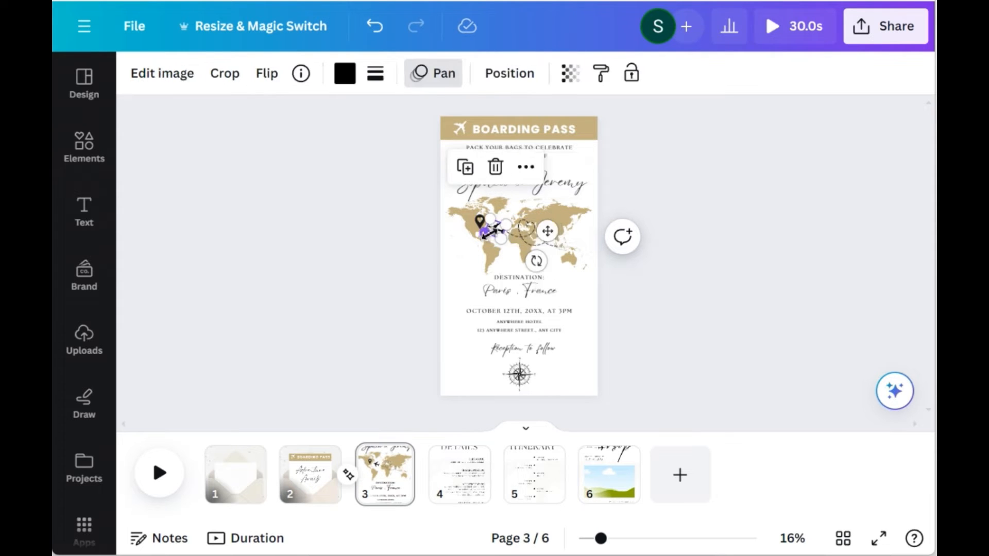
left_click(525, 251, "shift")
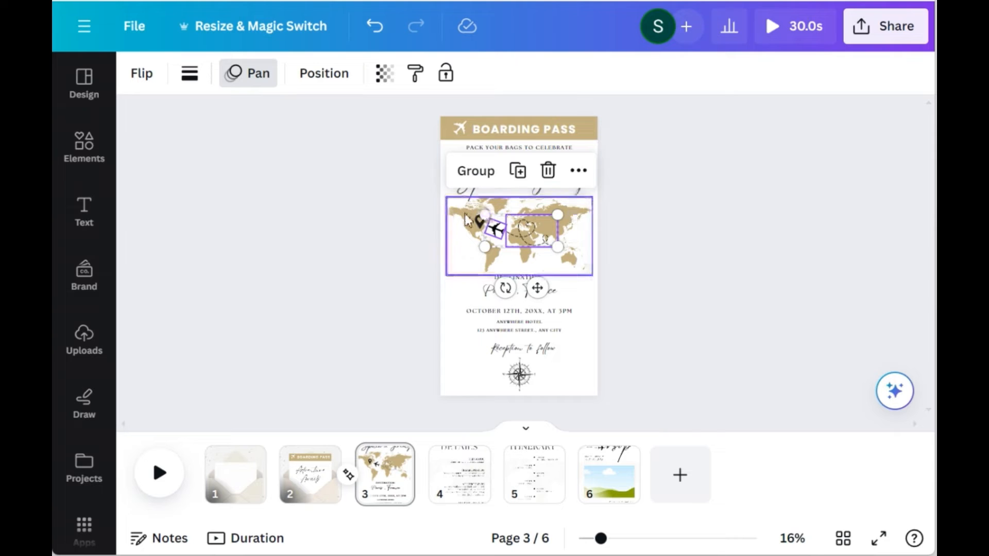
left_click(259, 75)
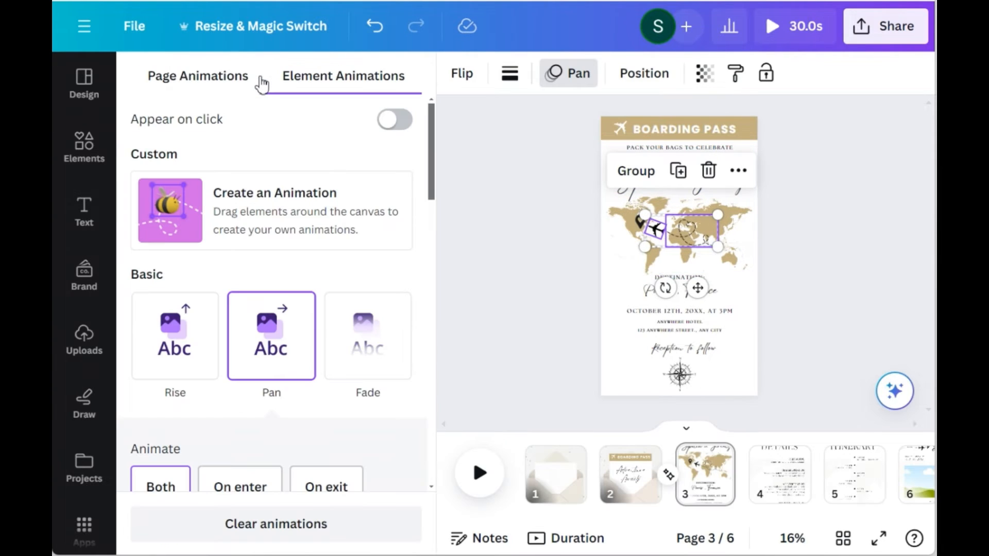
scroll(313, 286, "down", 5)
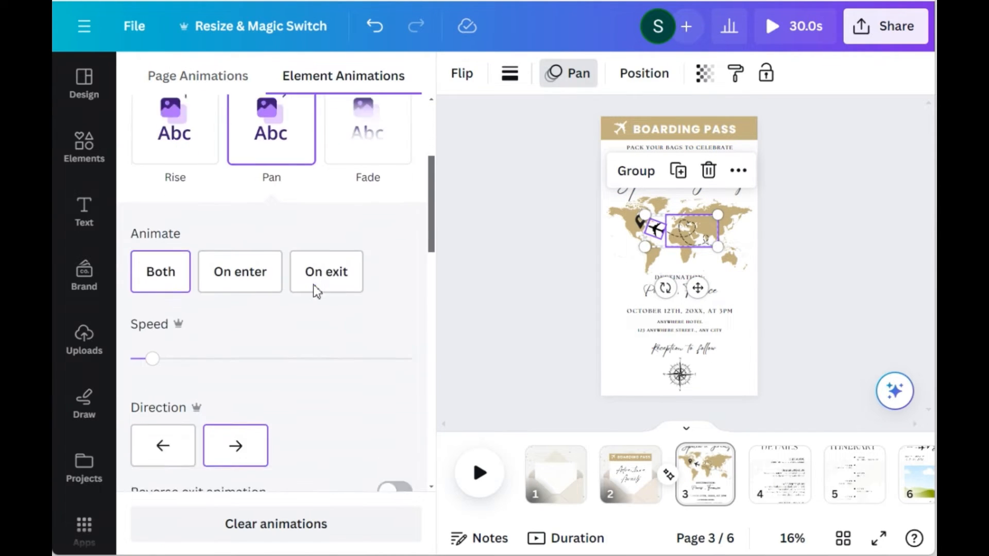
left_click(237, 420)
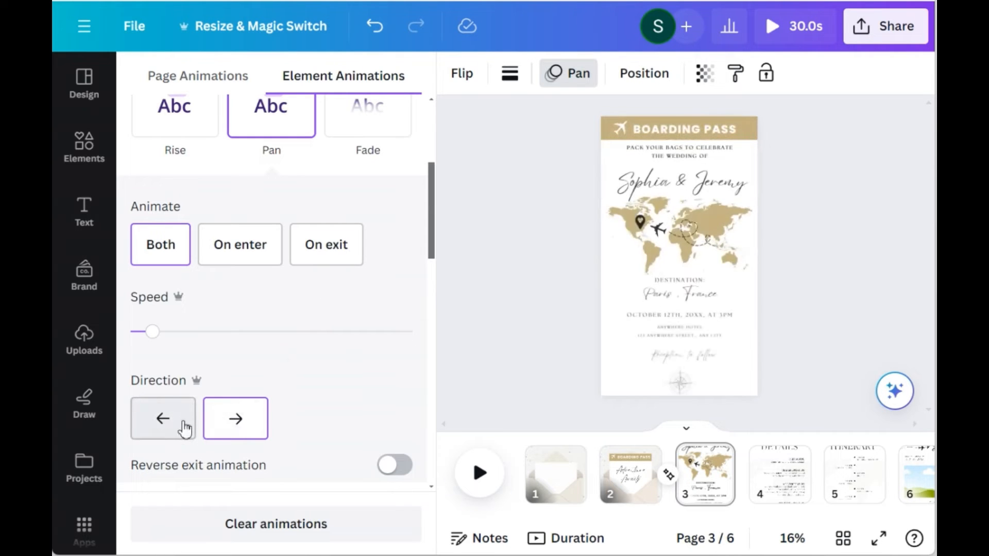
left_click(186, 427)
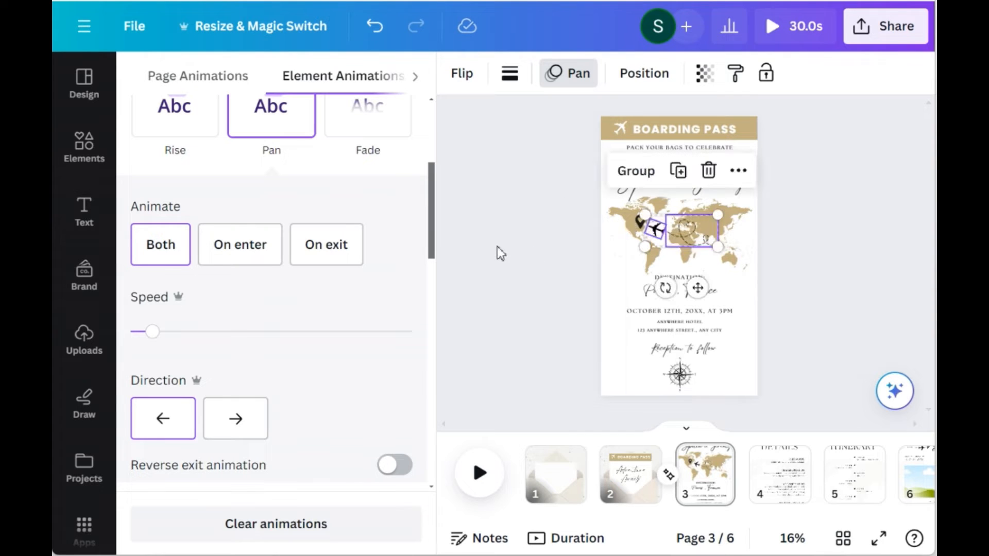
left_click(502, 271)
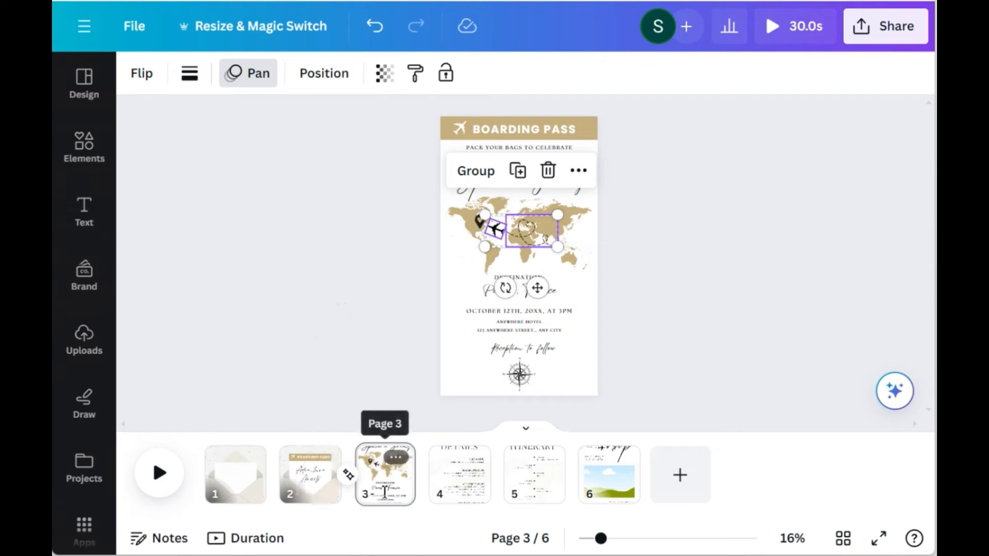
left_click(304, 343)
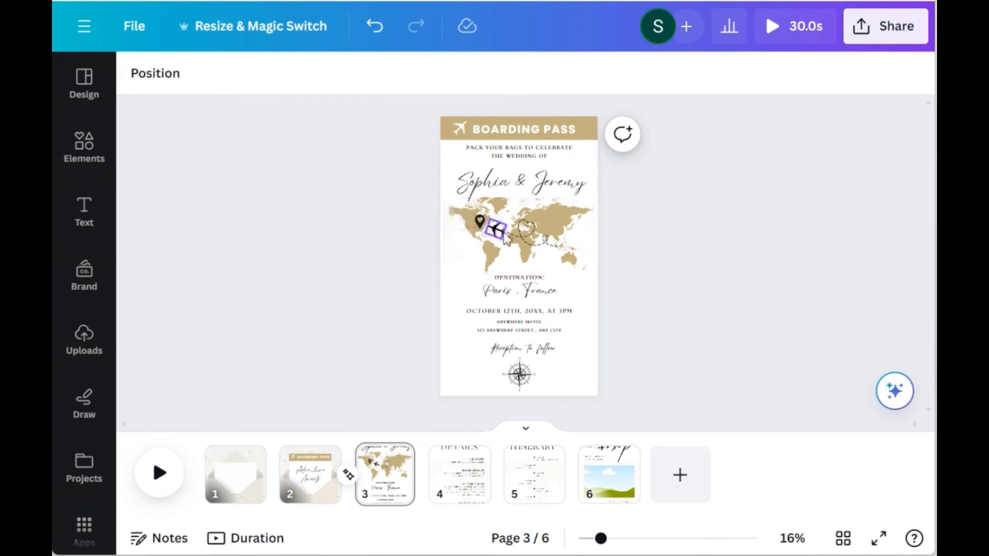
Examine the page animation styles and the Rise settings available for page 3
left_click(386, 487)
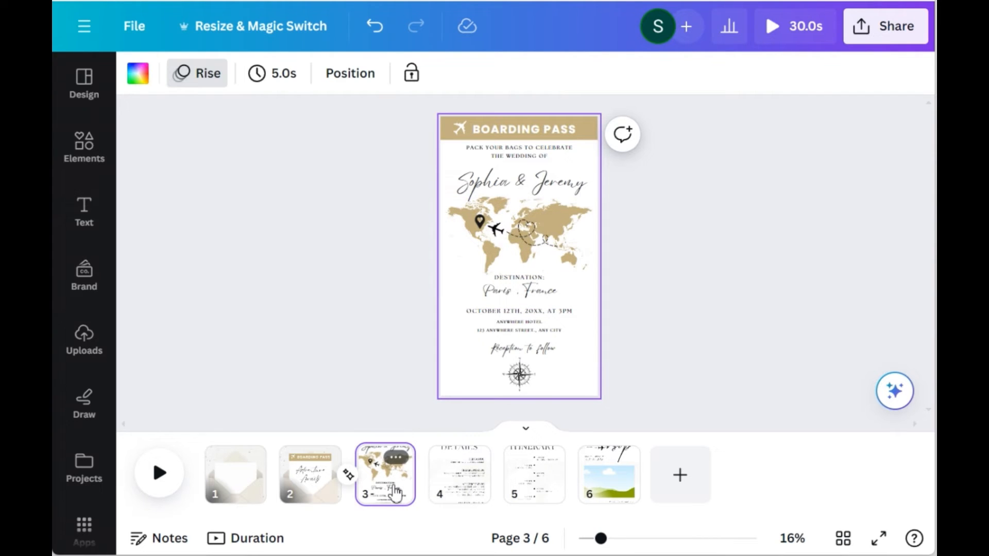
left_click(202, 73)
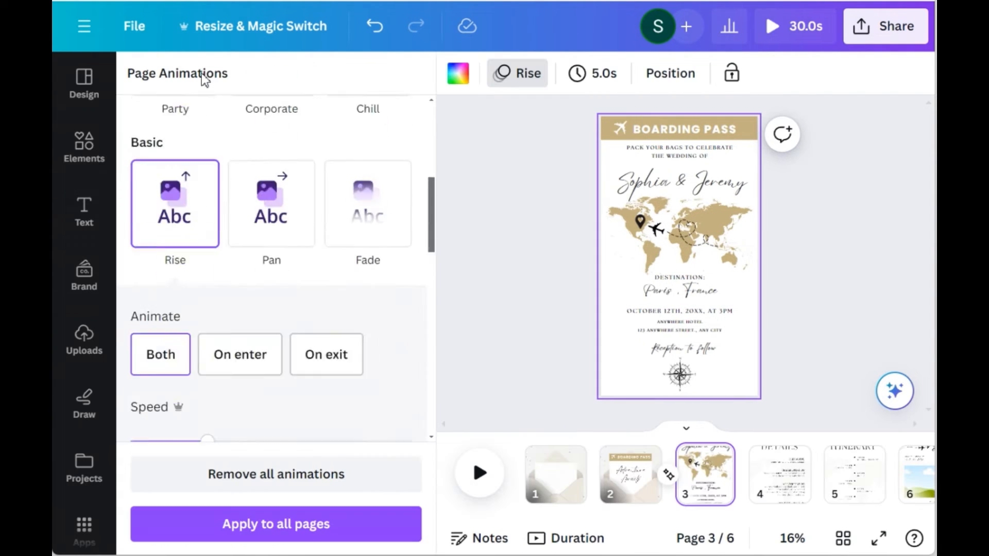
scroll(252, 249, "down", 3)
scroll(366, 192, "up", 5)
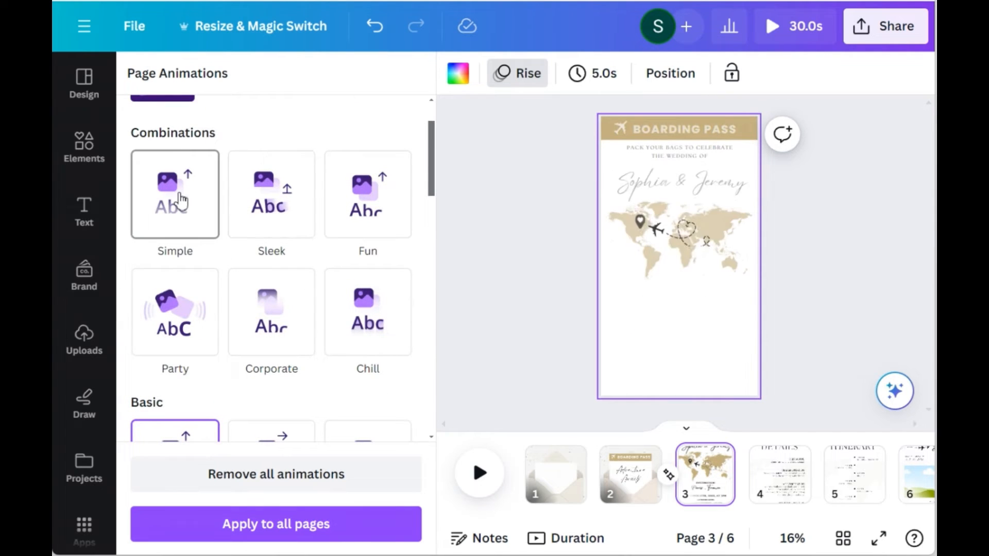
scroll(216, 309, "down", 3)
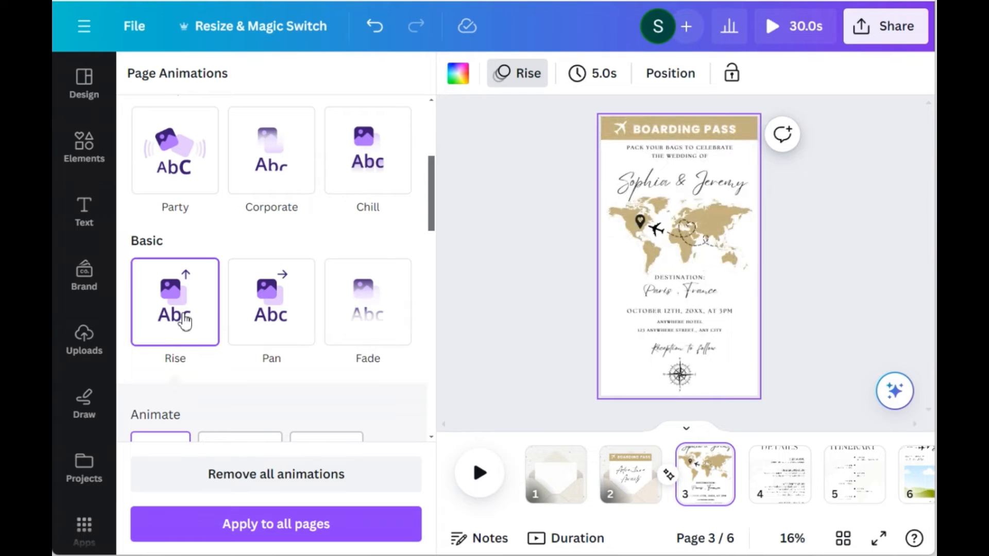
scroll(181, 313, "down", 2)
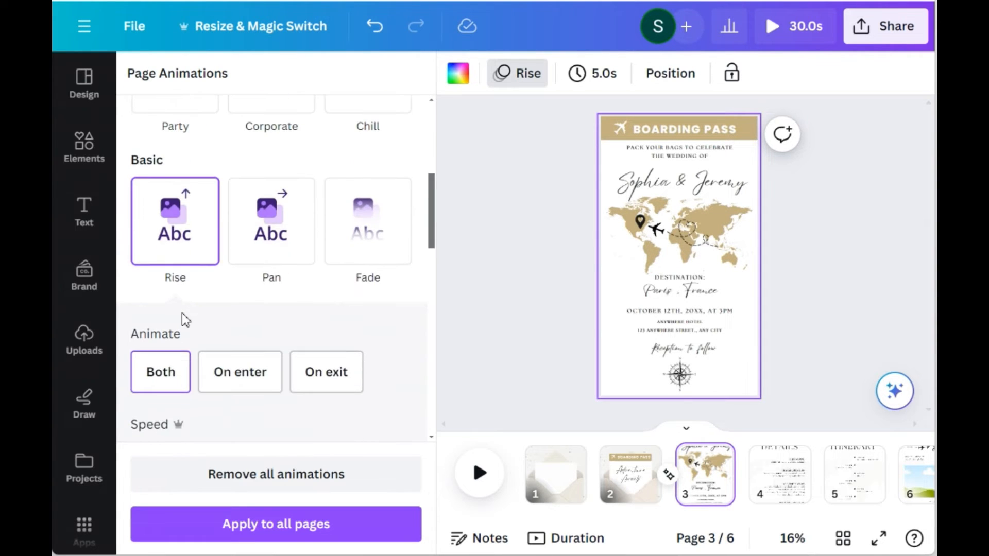
scroll(181, 313, "down", 2)
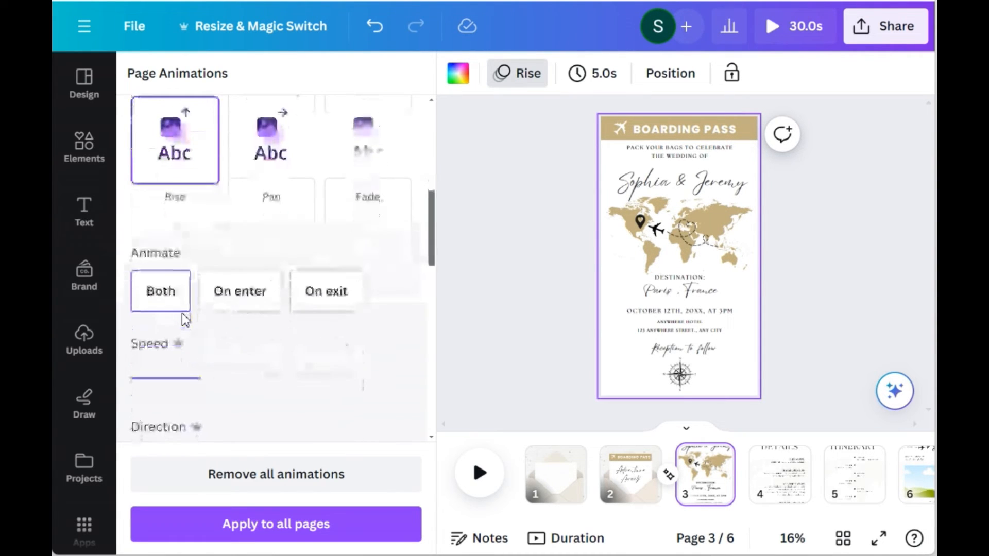
left_click(519, 350)
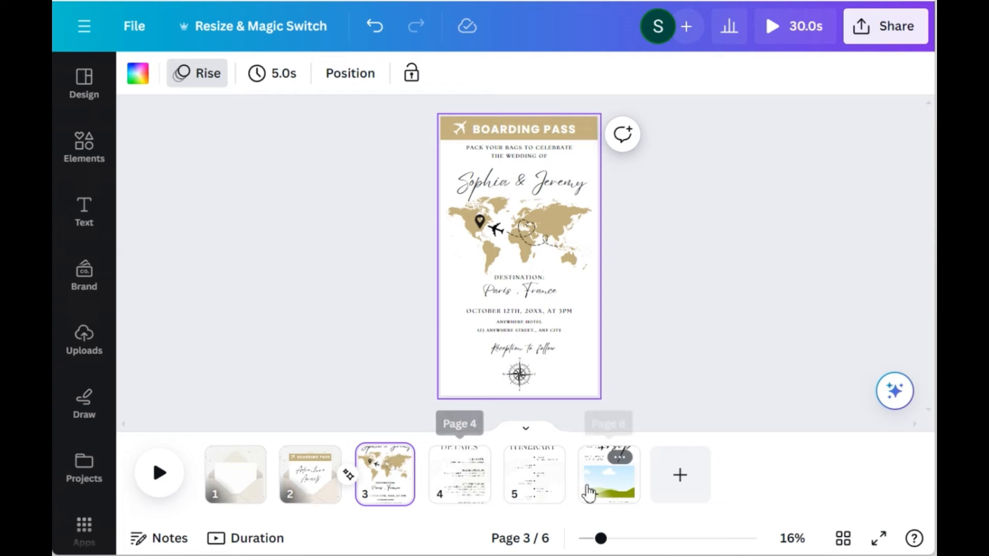
Upload the couple's photo and place it in the landscape placeholder frame on the RSVP page
left_click(616, 489)
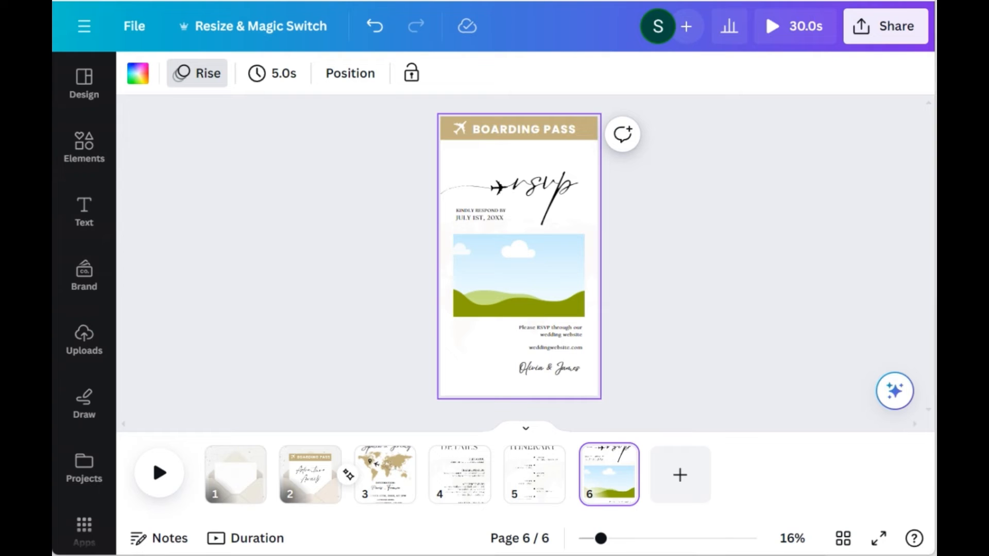
left_click_drag(746, 57, 161, 371)
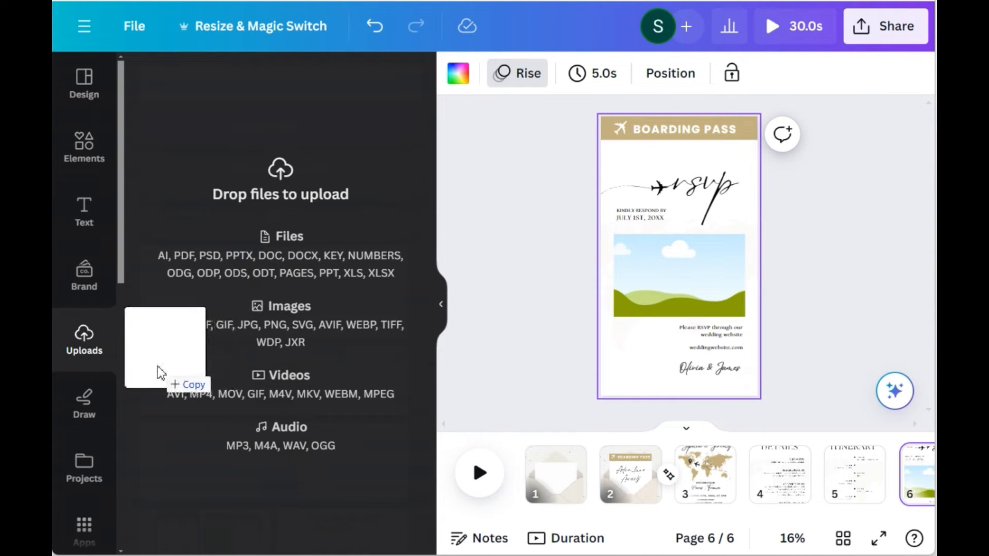
left_click_drag(160, 372, 160, 373)
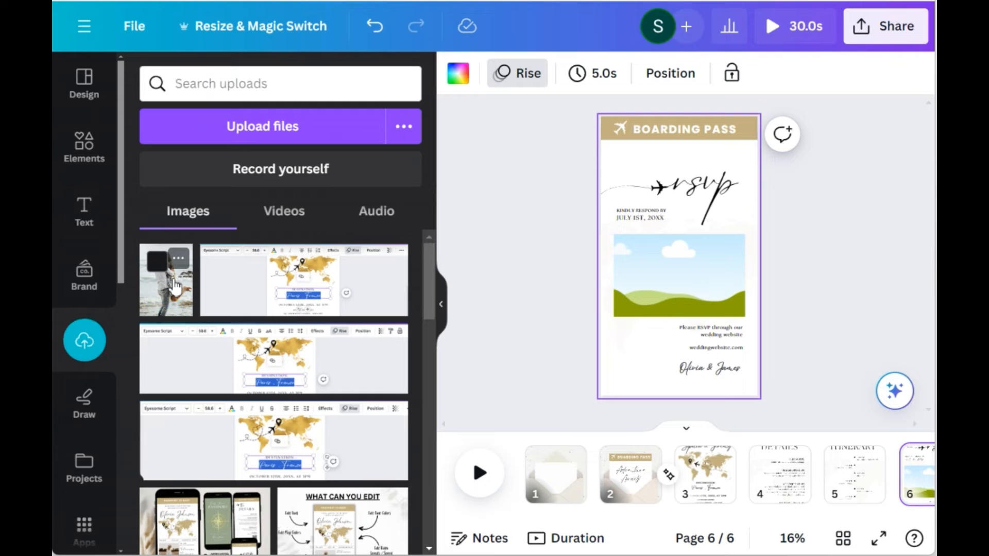
left_click_drag(175, 294, 629, 274)
Enlarge and reposition the couple's photo within its frame so their faces and upper bodies fill the crop
left_click(694, 276)
double_click(694, 276)
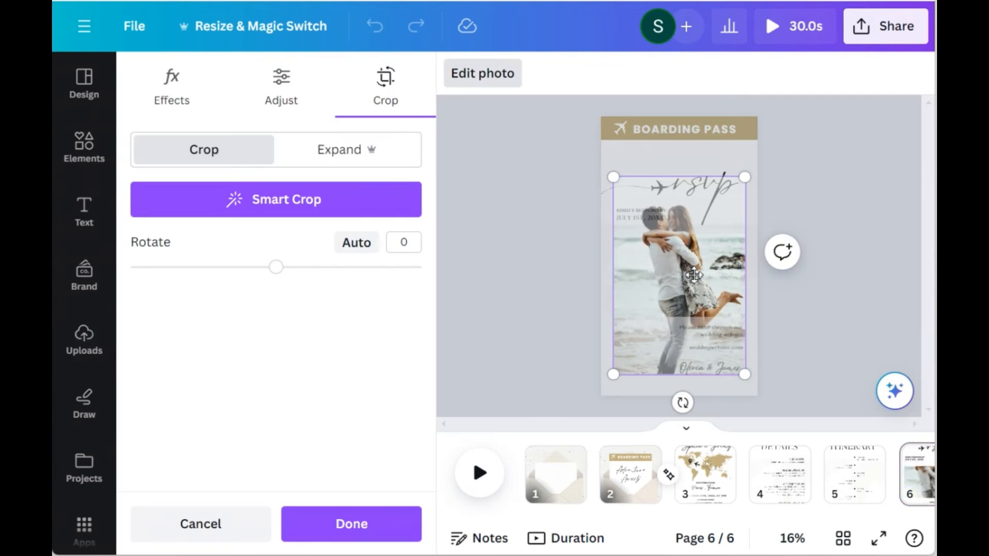
left_click_drag(694, 276, 701, 350)
left_click_drag(746, 235, 762, 279)
left_click_drag(683, 292, 695, 241)
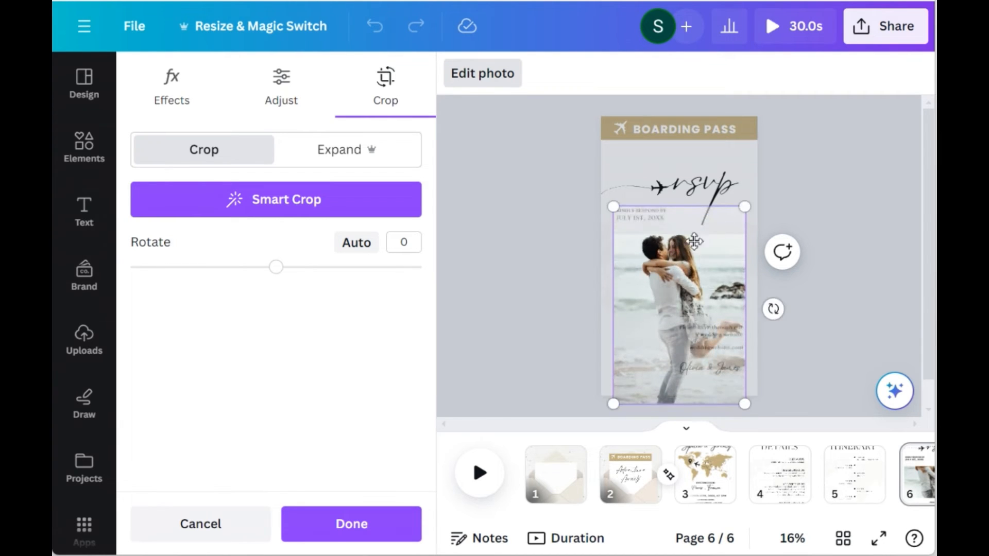
left_click_drag(741, 206, 772, 202)
left_click_drag(719, 254, 701, 305)
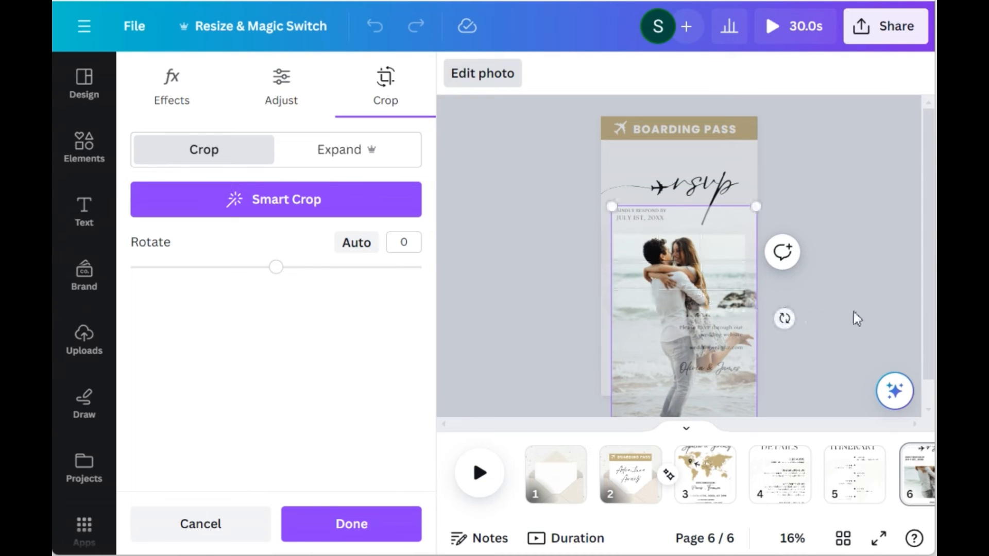
left_click(854, 311)
left_click(832, 327)
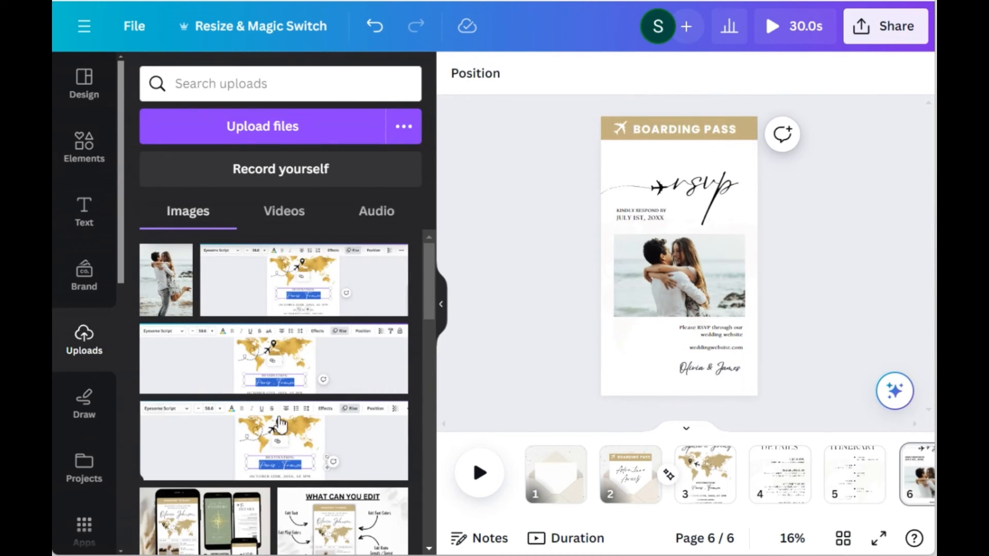
left_click(441, 304)
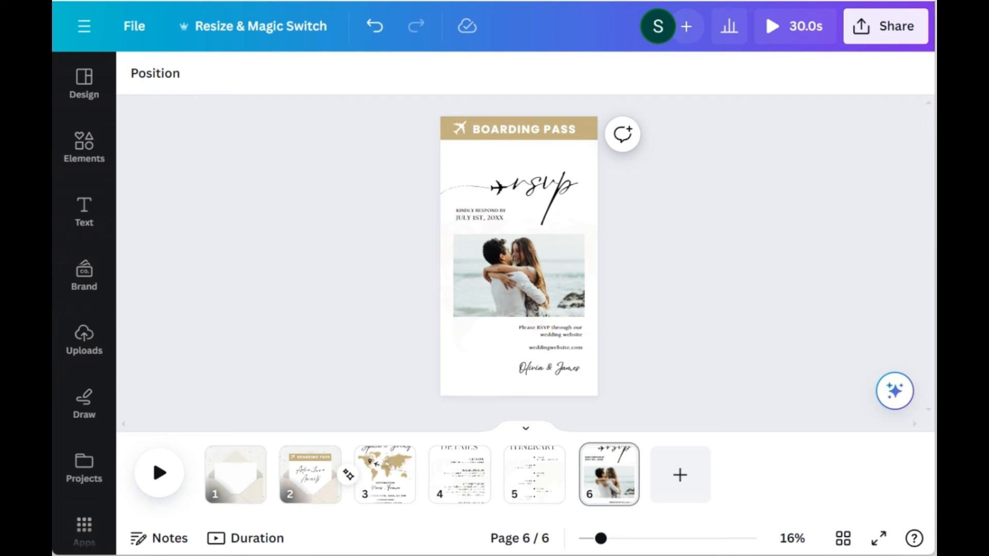
Upload the audio file inside-you-162760.mp3 and add it to the timeline beneath the pages
left_click_drag(395, 234, 205, 360)
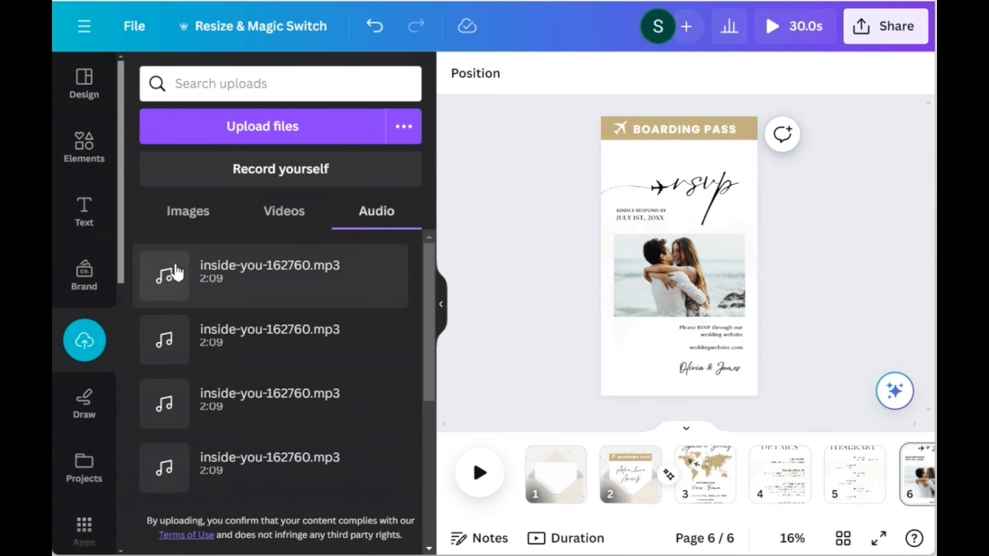
left_click_drag(171, 285, 538, 498)
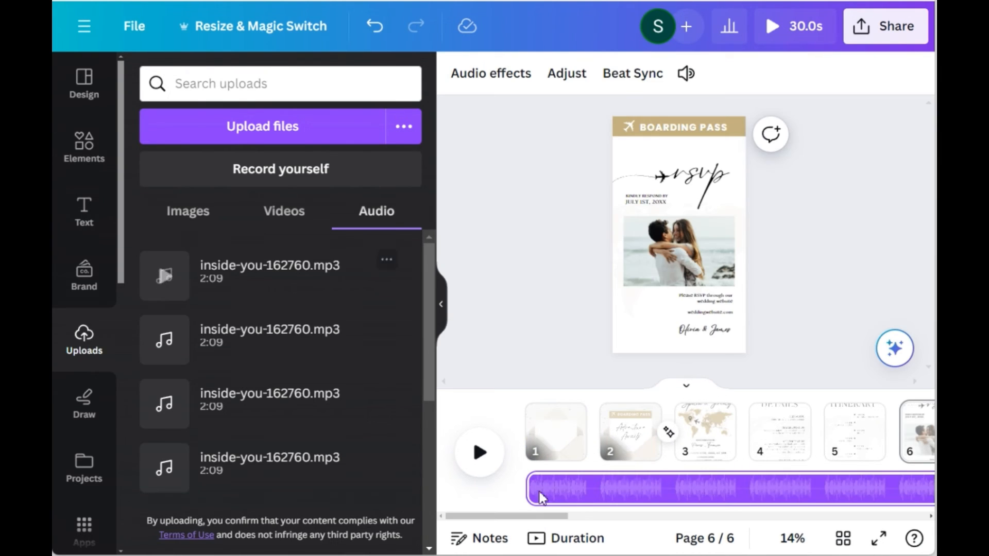
Adjust which section of the music track plays with the pages, and preview the playback
double_click(628, 488)
left_click_drag(628, 486, 764, 510)
left_click_drag(636, 520, 710, 518)
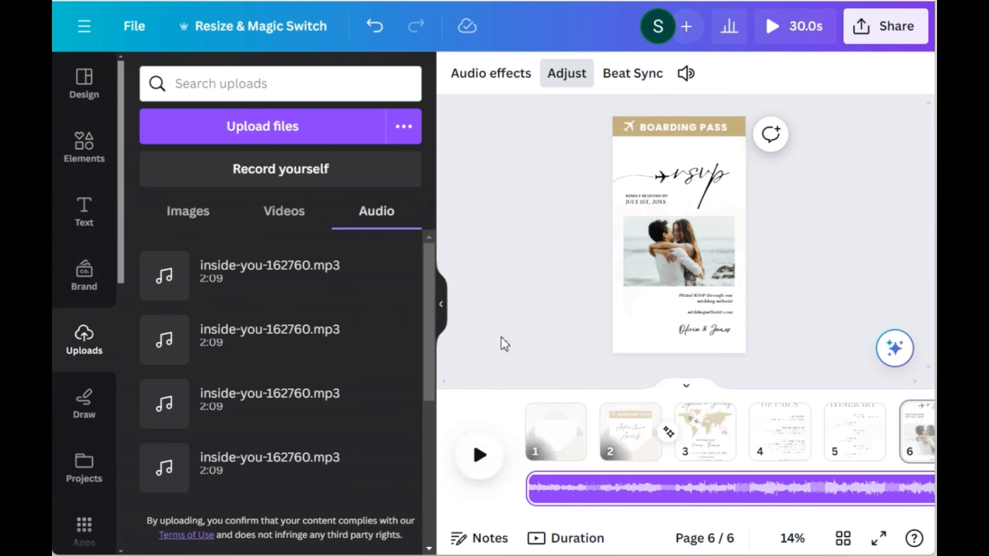
left_click(480, 456)
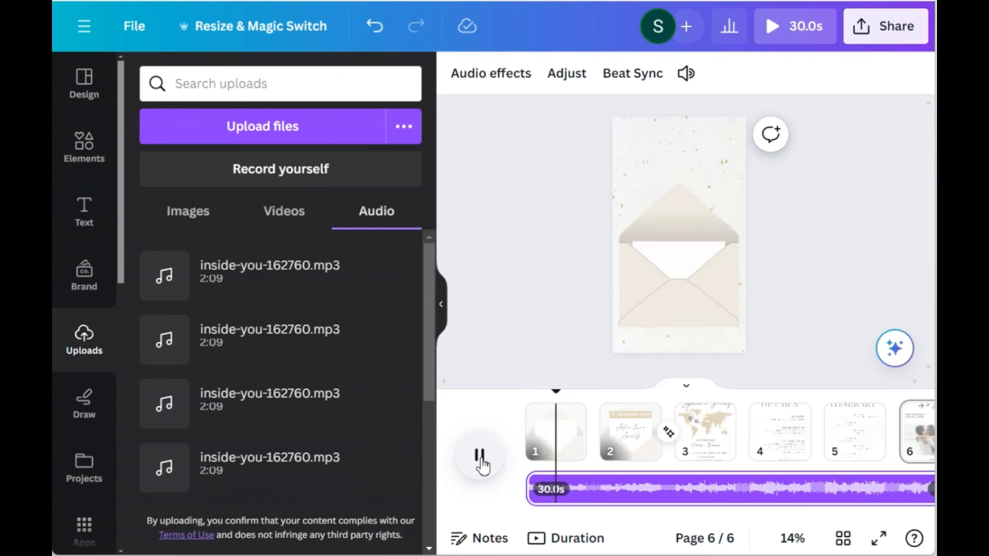
left_click(480, 456)
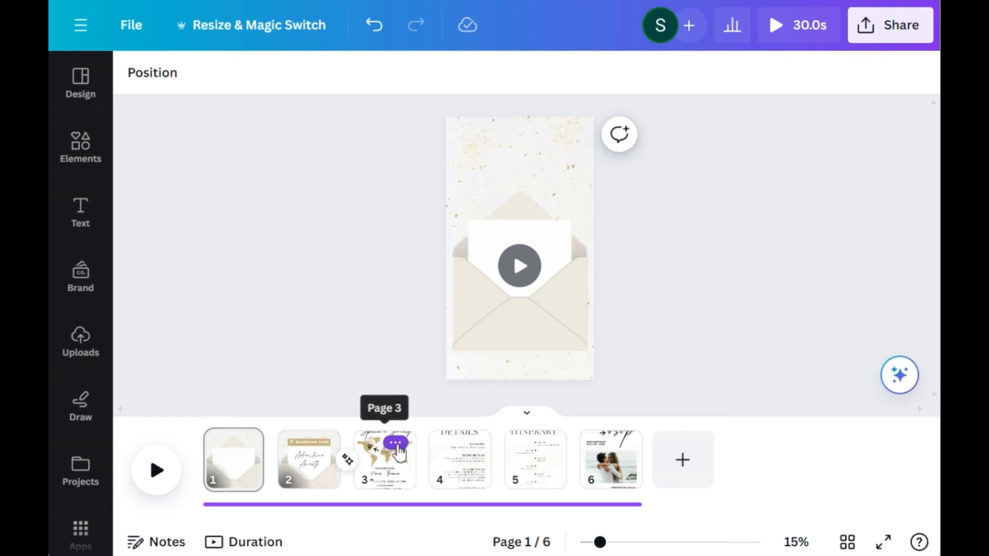
Set the display timing of page 3, the world map page, to 10 seconds
left_click(387, 483)
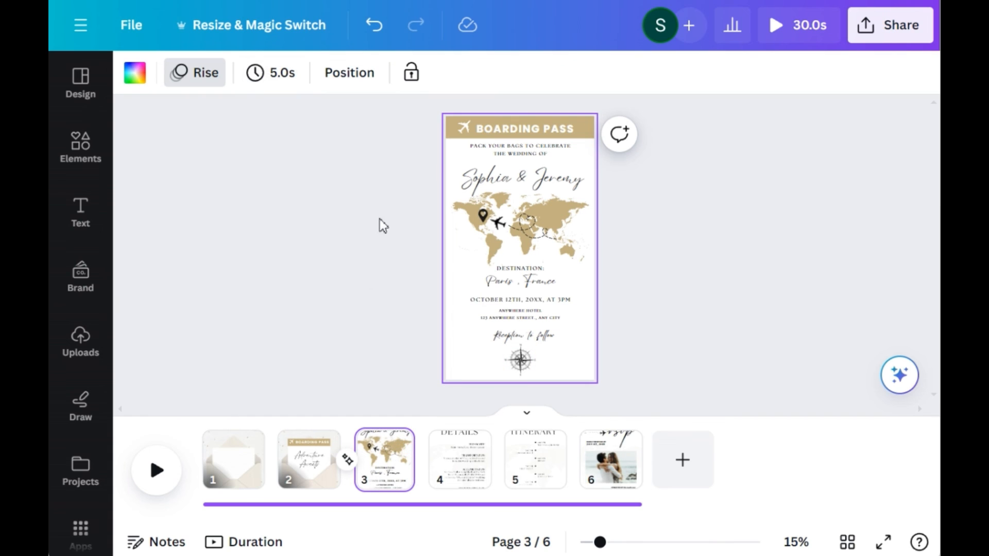
left_click(267, 75)
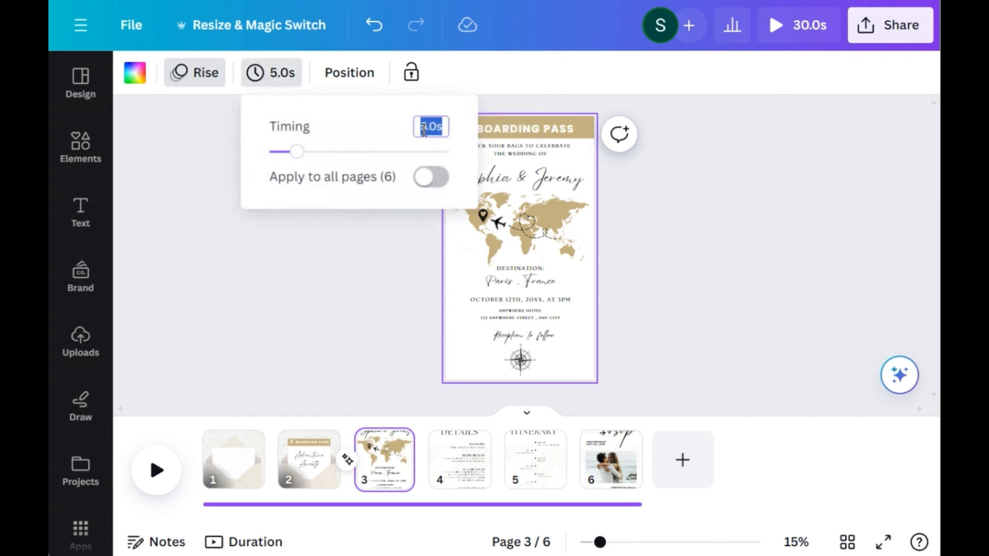
type("10")
key("Return")
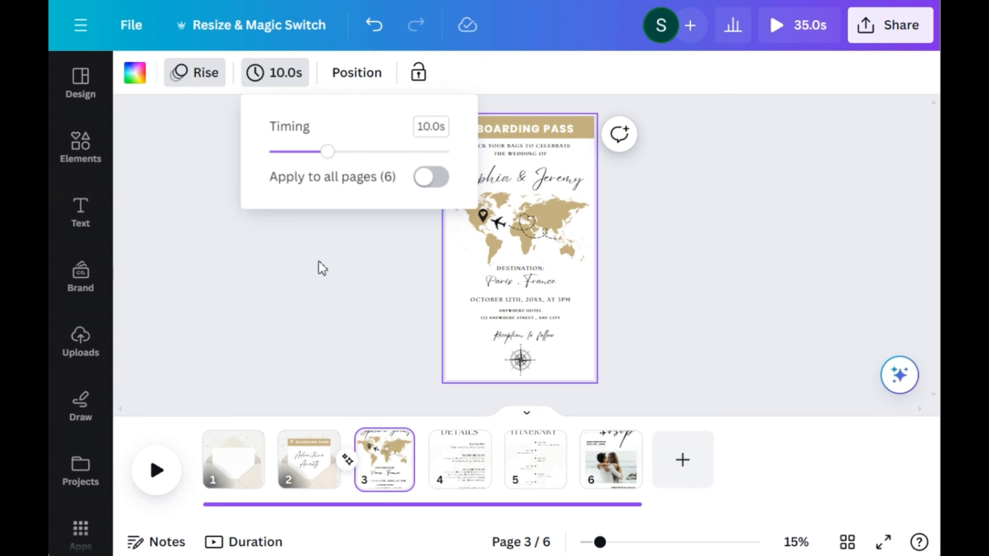
left_click(328, 318)
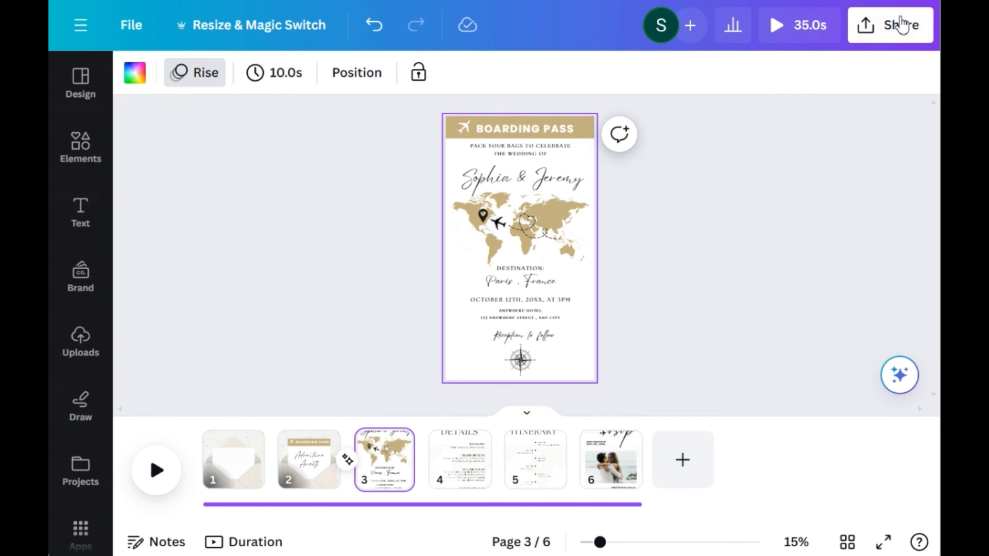
Download all six pages of the design as a 1080p MP4 video
left_click(887, 41)
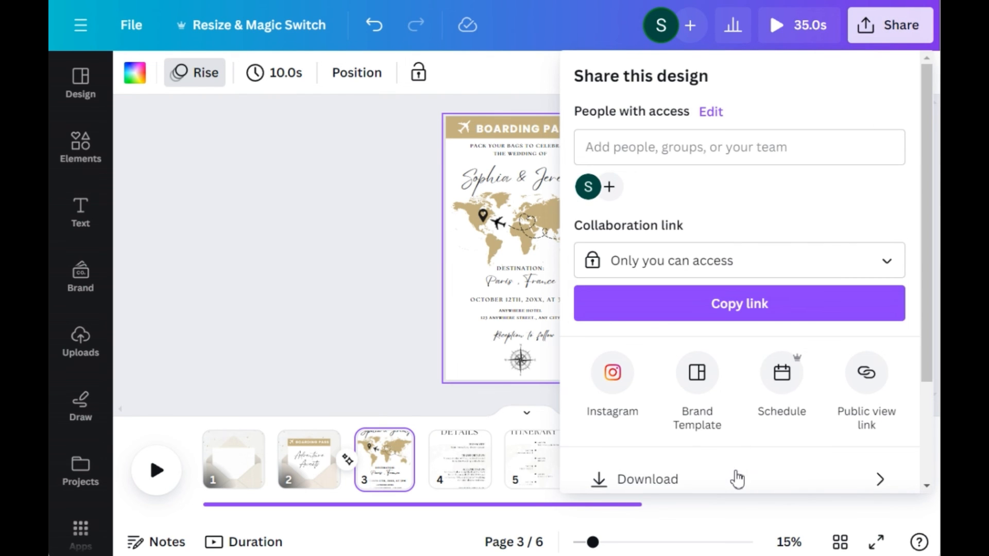
left_click(738, 479)
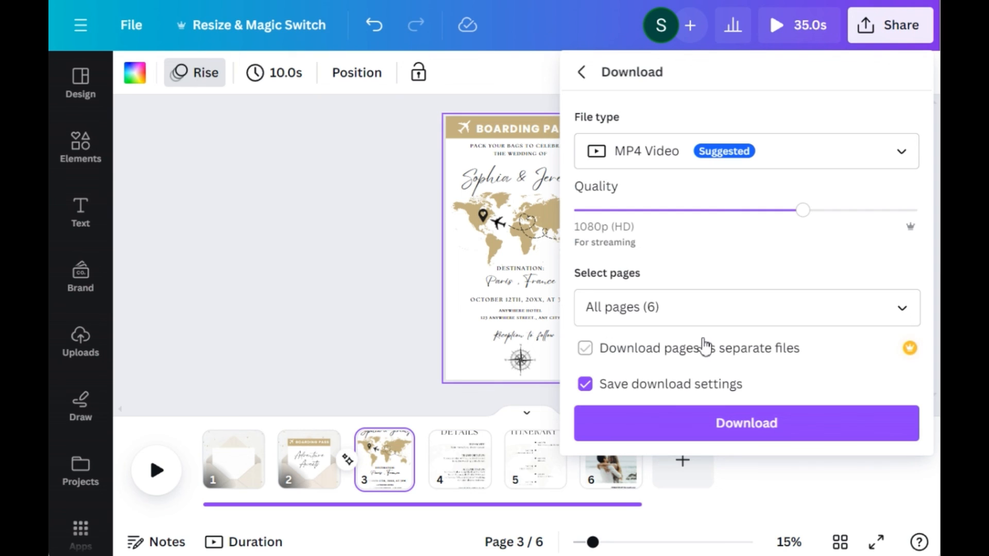
left_click(641, 431)
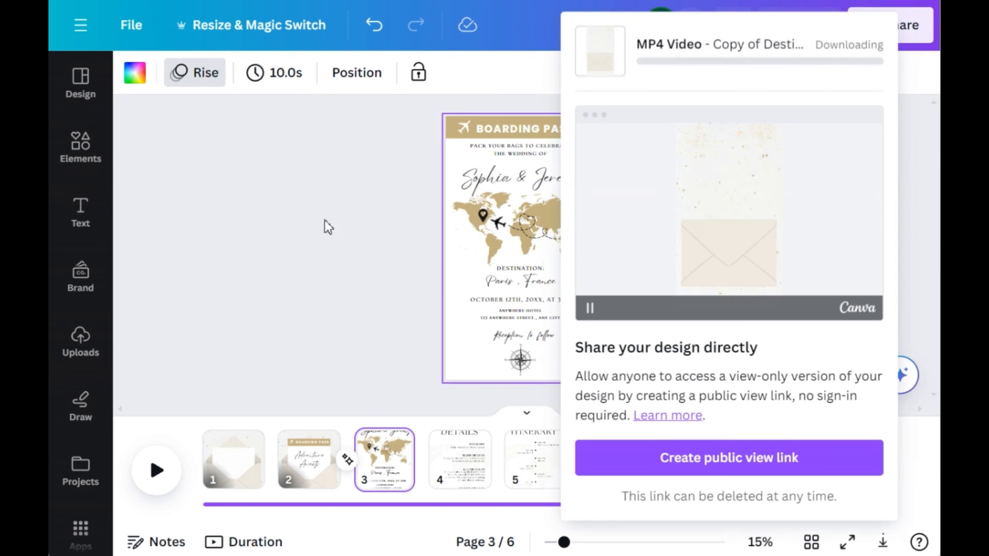